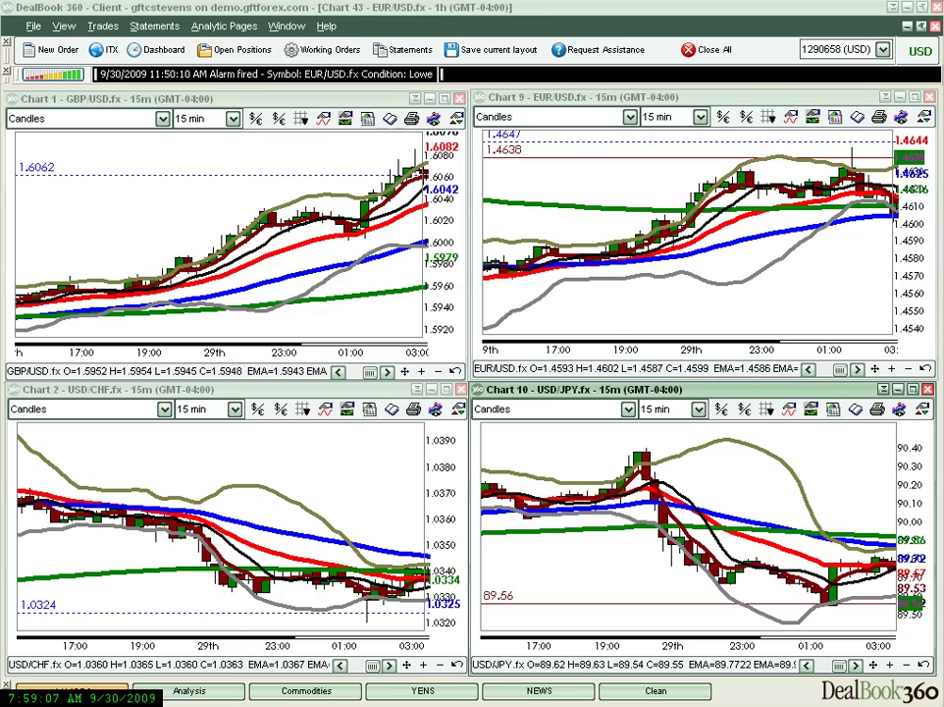
# Bring up the 4-hour EUR/USD chart, maximize it and enlarge its most recent candles
pyautogui.moveTo(943, 0); pyautogui.dragTo(378, 148)
pyautogui.click(533, 148)
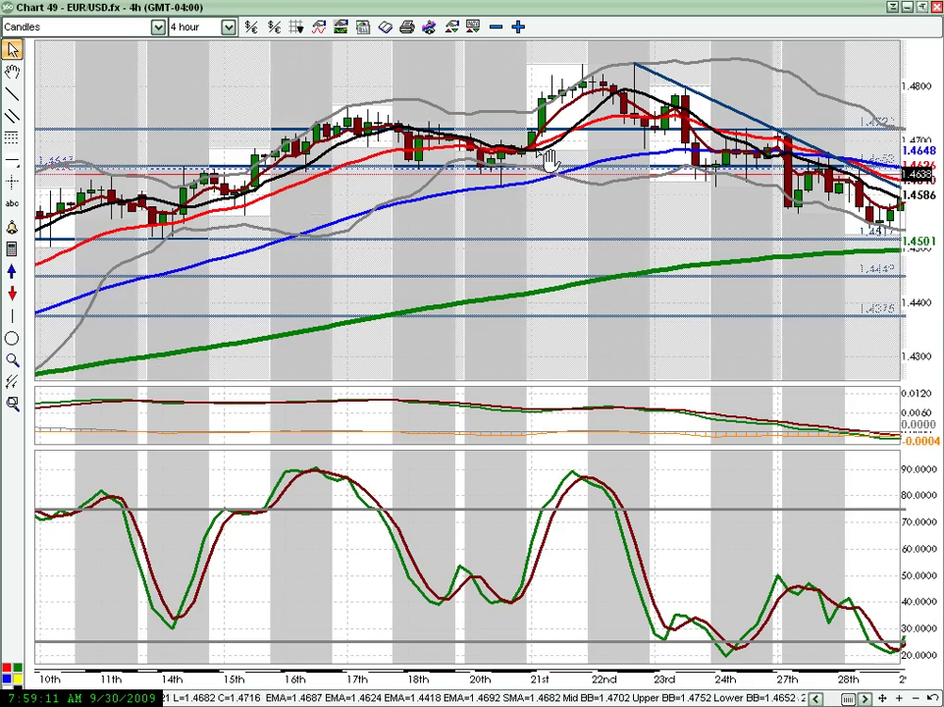
pyautogui.click(899, 699)
pyautogui.click(900, 699)
pyautogui.click(900, 698)
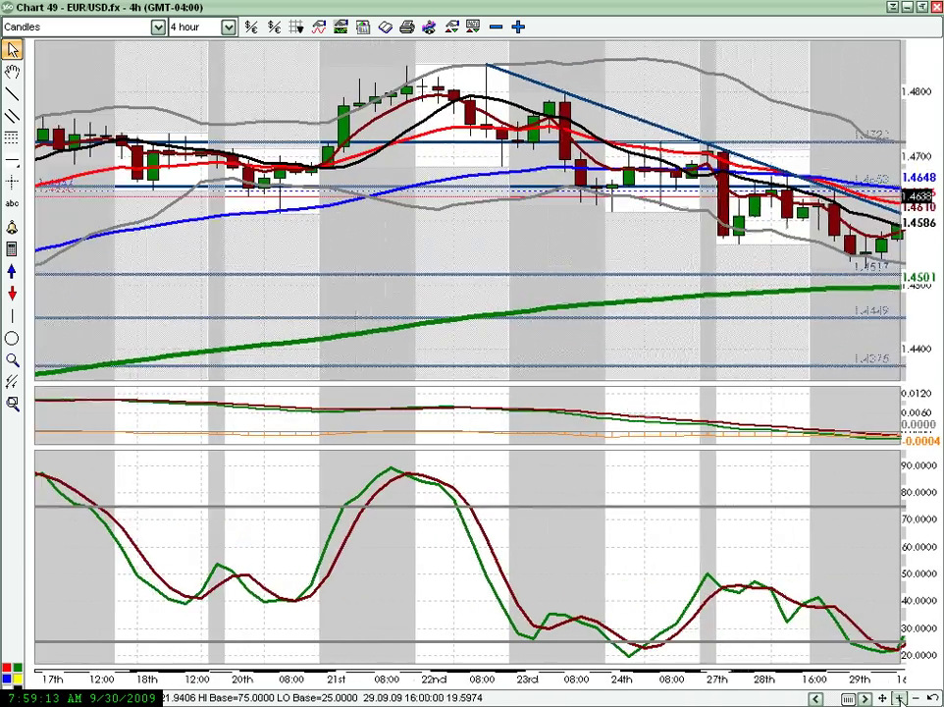
pyautogui.click(900, 699)
pyautogui.click(900, 699)
pyautogui.click(900, 698)
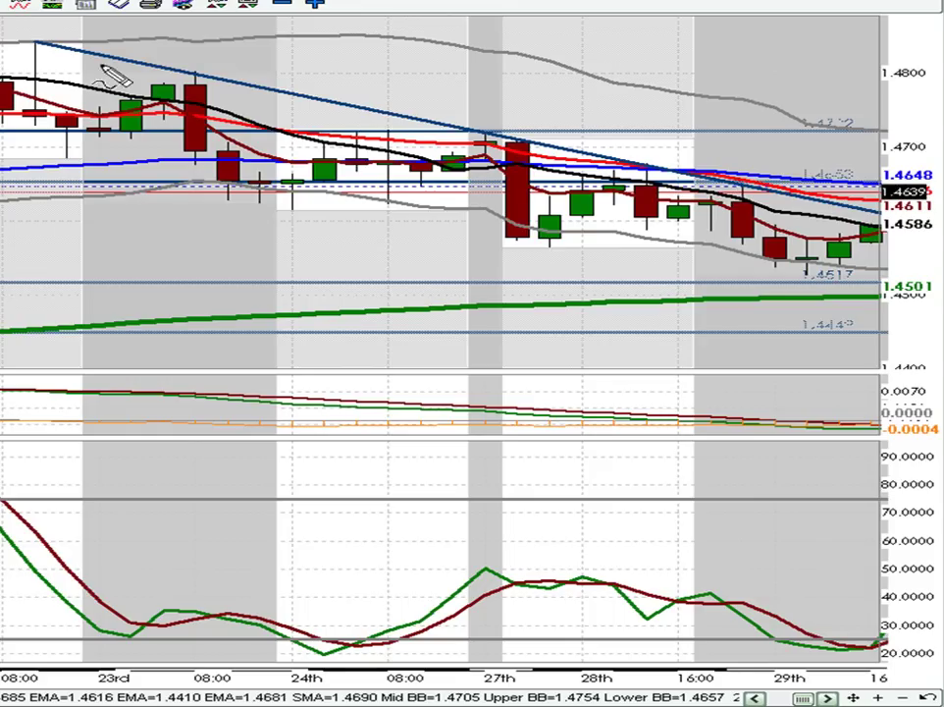
# Circle the five highs that touch the descending trendline on the 4-hour chart, and clear the markings
pyautogui.moveTo(39, 34)
pyautogui.mouseDown()
pyautogui.moveTo(62, 57)
pyautogui.moveTo(37, 26)
pyautogui.mouseUp()
pyautogui.moveTo(201, 46)
pyautogui.mouseDown()
pyautogui.moveTo(188, 85)
pyautogui.moveTo(204, 45)
pyautogui.mouseUp()
pyautogui.moveTo(505, 137)
pyautogui.mouseDown()
pyautogui.moveTo(489, 152)
pyautogui.moveTo(511, 138)
pyautogui.mouseUp()
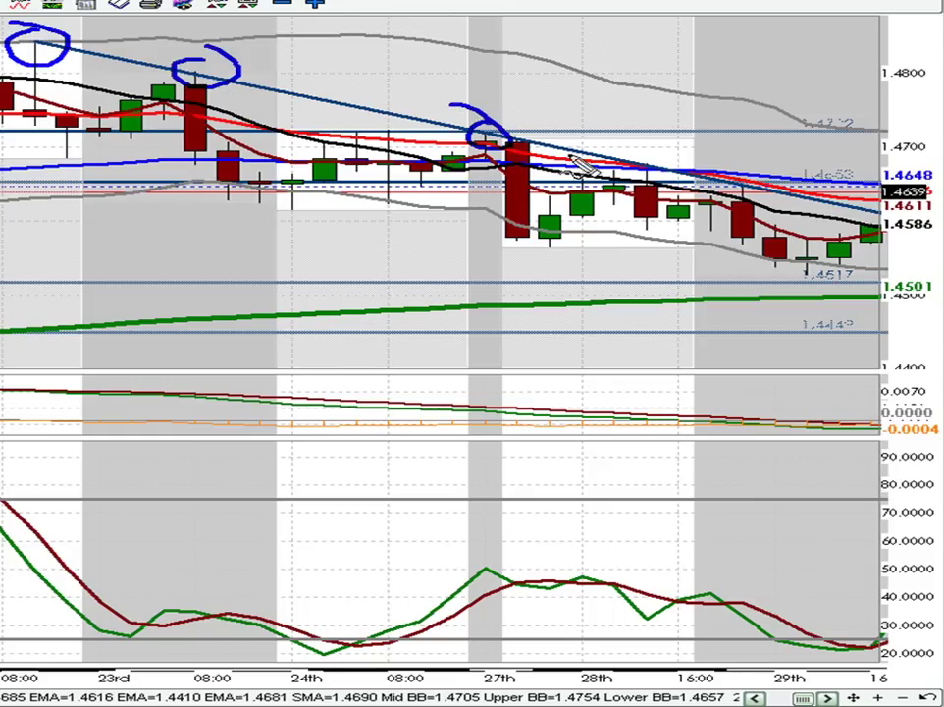
pyautogui.moveTo(646, 155)
pyautogui.mouseDown()
pyautogui.moveTo(649, 188)
pyautogui.moveTo(653, 157)
pyautogui.mouseUp()
pyautogui.moveTo(746, 175)
pyautogui.mouseDown()
pyautogui.moveTo(765, 193)
pyautogui.moveTo(726, 146)
pyautogui.mouseUp()
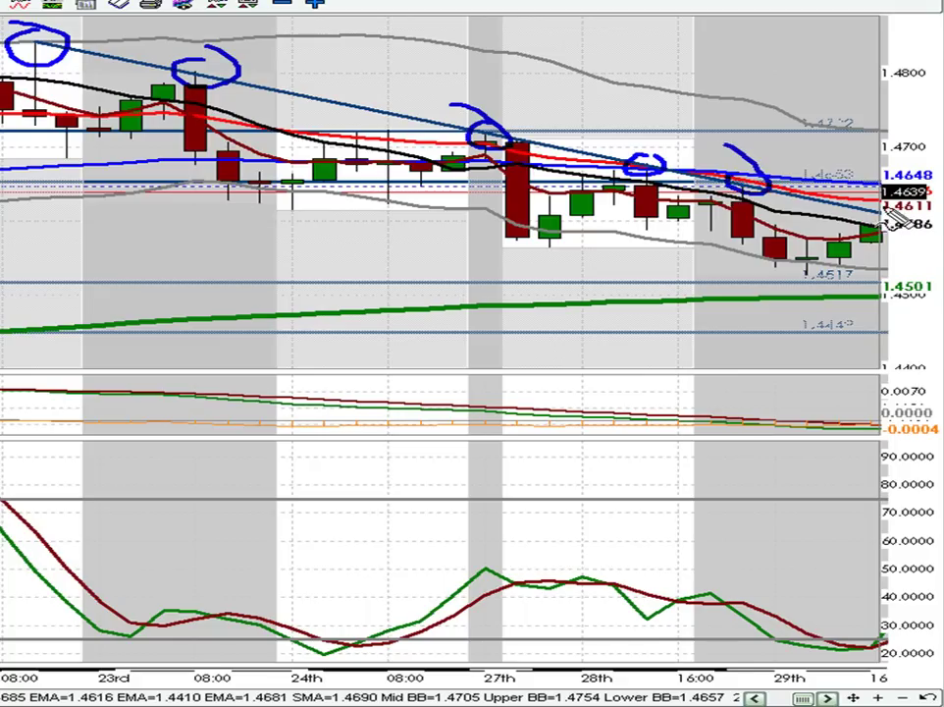
pyautogui.press('Escape')
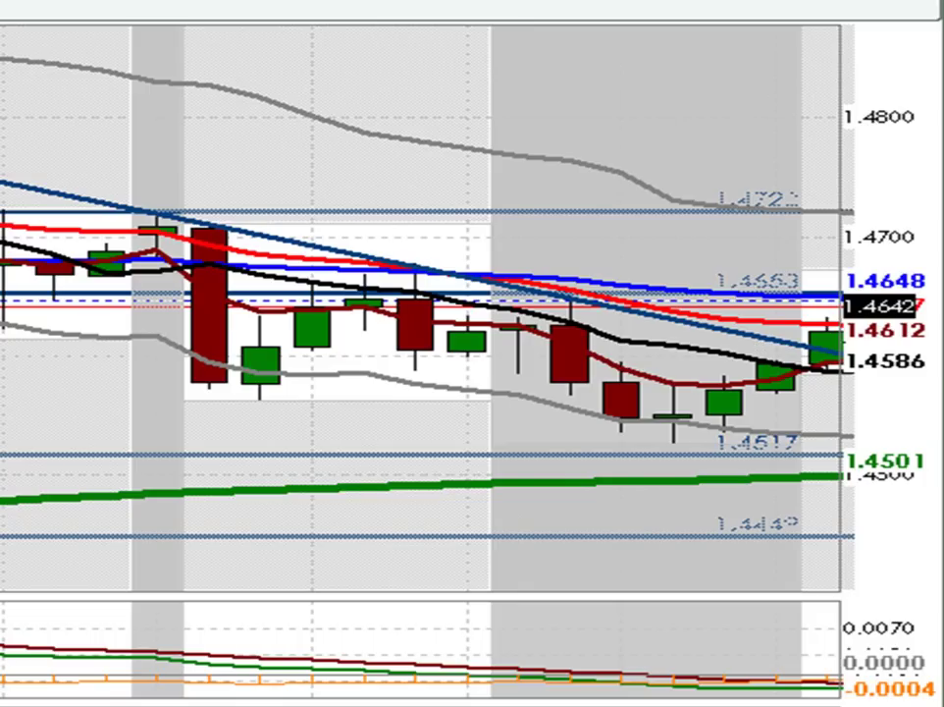
# Draw a Fibonacci retracement on the daily EUR/USD chart from the swing low to the 1.4841 high, and move that chart away
pyautogui.moveTo(943, 1); pyautogui.dragTo(0, 219)
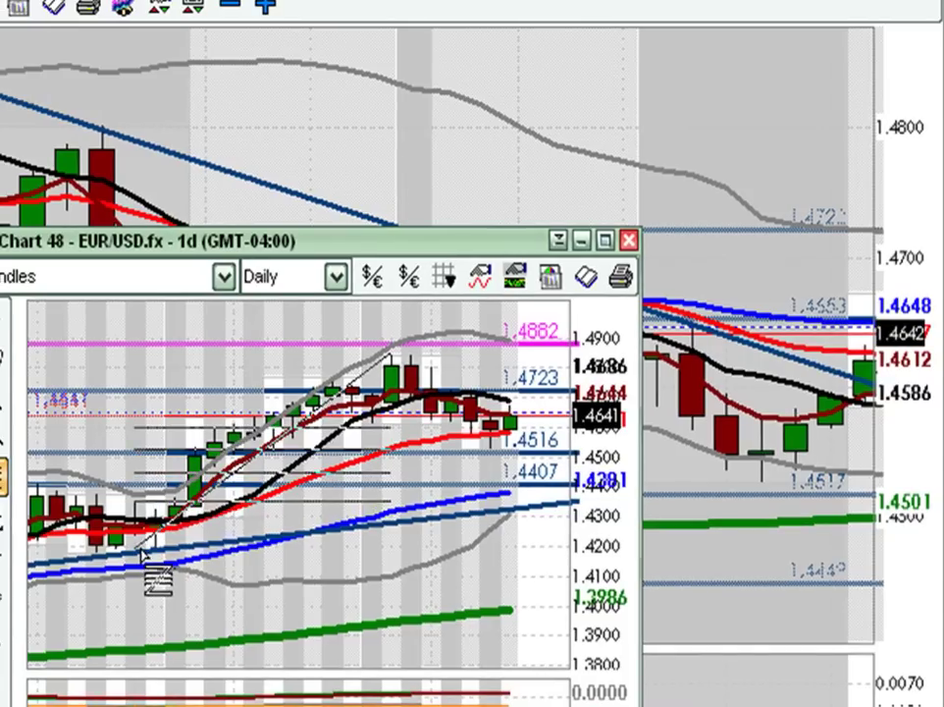
pyautogui.moveTo(143, 555); pyautogui.dragTo(393, 357)
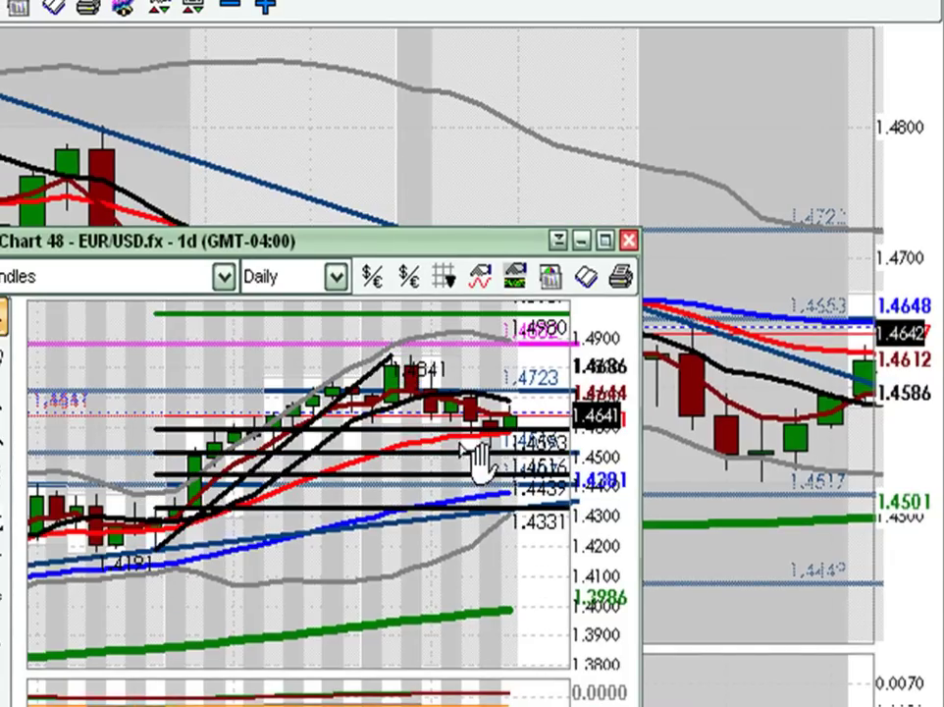
pyautogui.moveTo(339, 338); pyautogui.dragTo(510, 491)
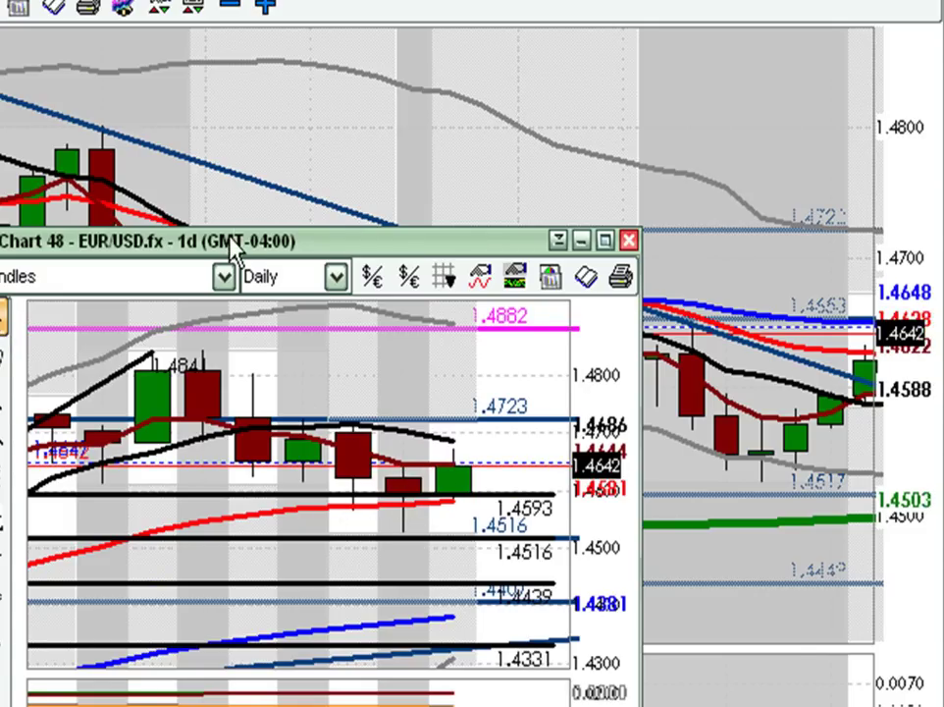
pyautogui.moveTo(230, 238); pyautogui.dragTo(943, 2)
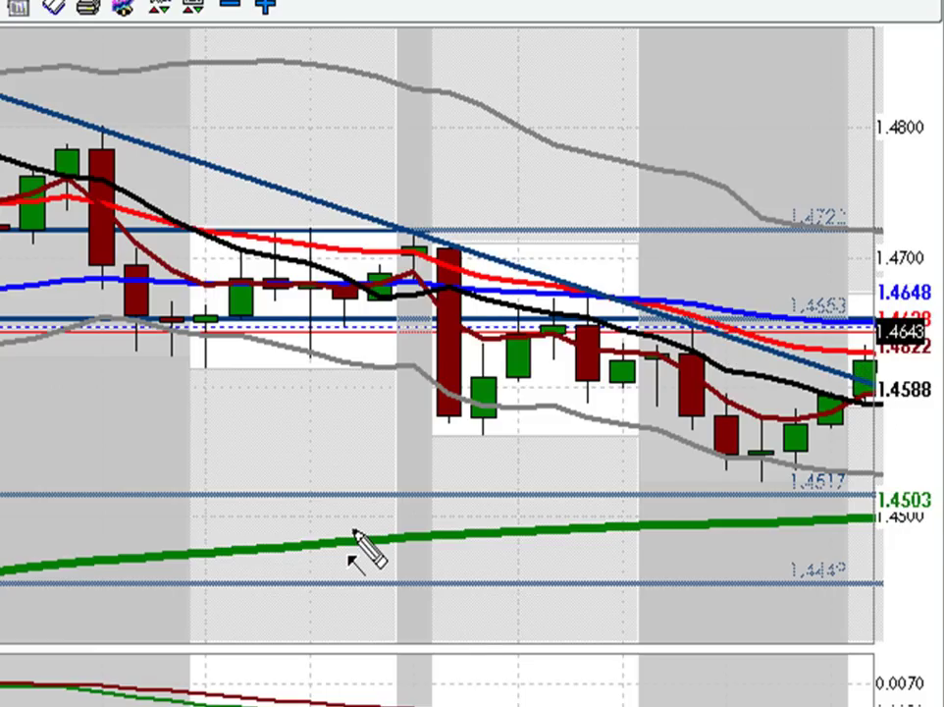
# Mark the rally, the circled trendline retest and the rebound with arrows, underline the 1.4653 level, and clear the markings
pyautogui.moveTo(771, 468)
pyautogui.mouseDown()
pyautogui.moveTo(845, 339)
pyautogui.moveTo(869, 393)
pyautogui.moveTo(918, 326)
pyautogui.mouseUp()
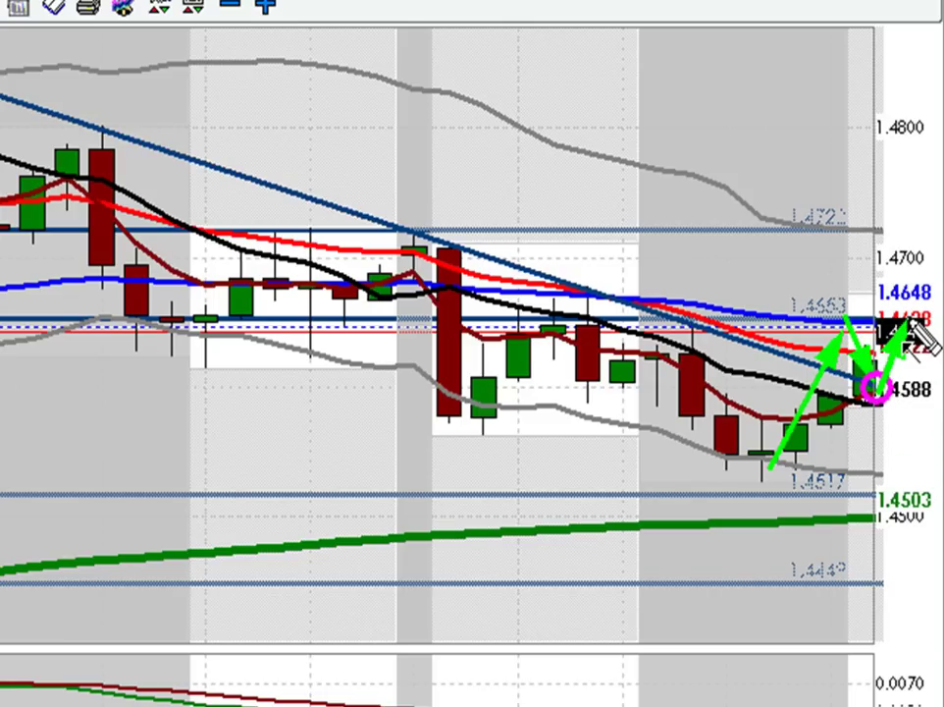
pyautogui.moveTo(679, 320); pyautogui.dragTo(913, 320)
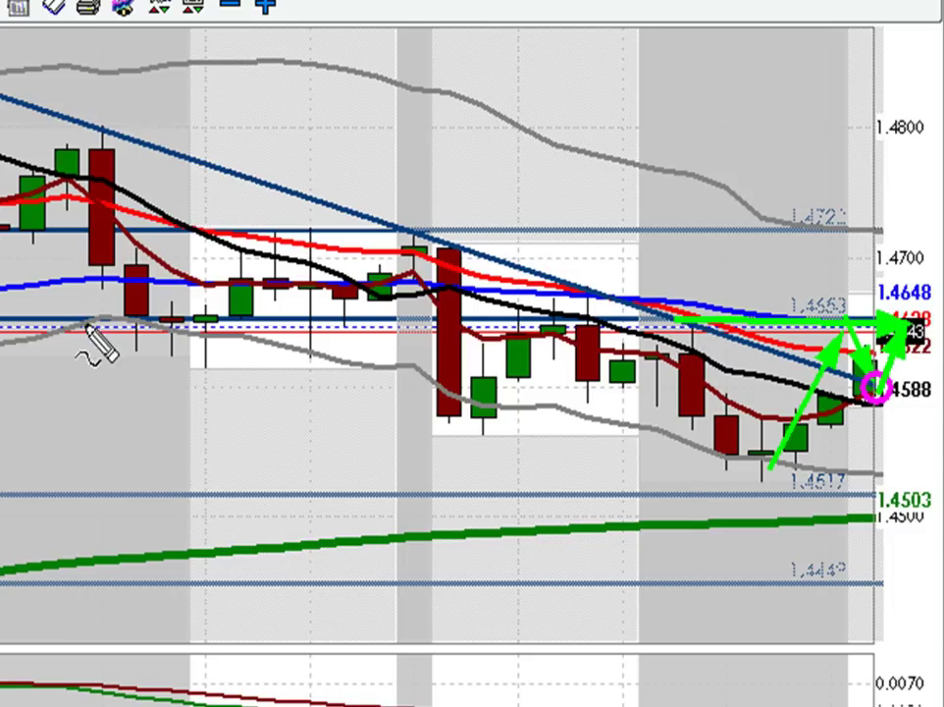
pyautogui.press('Escape')
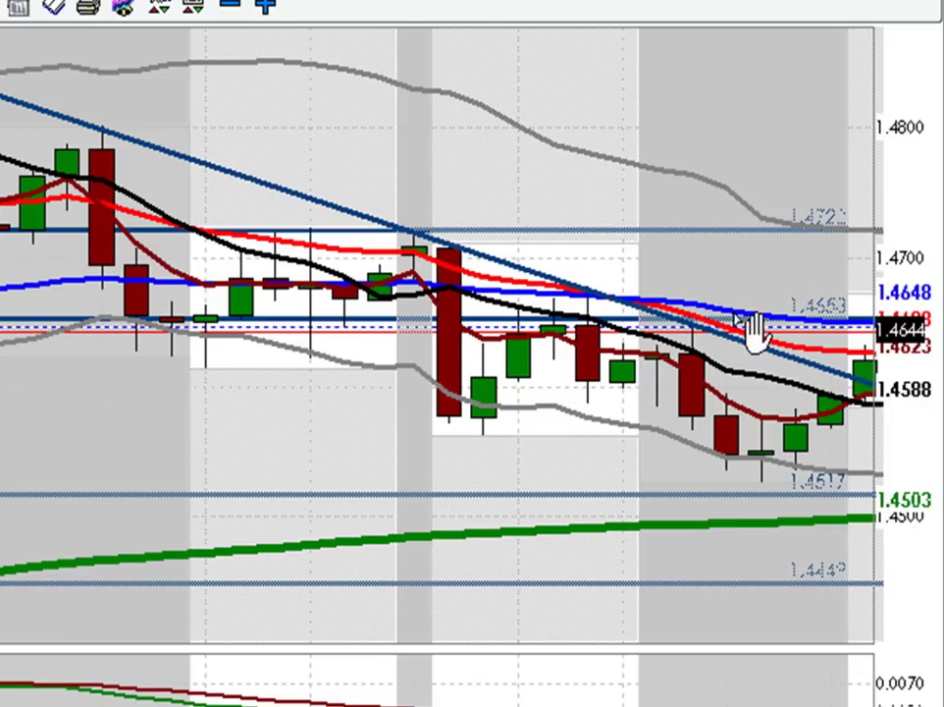
# Add a horizontal level at 1.4681 to the 4-hour chart, and temporarily sketch the rally and pullback to the descending trendline
pyautogui.scroll(3, 623, 390)
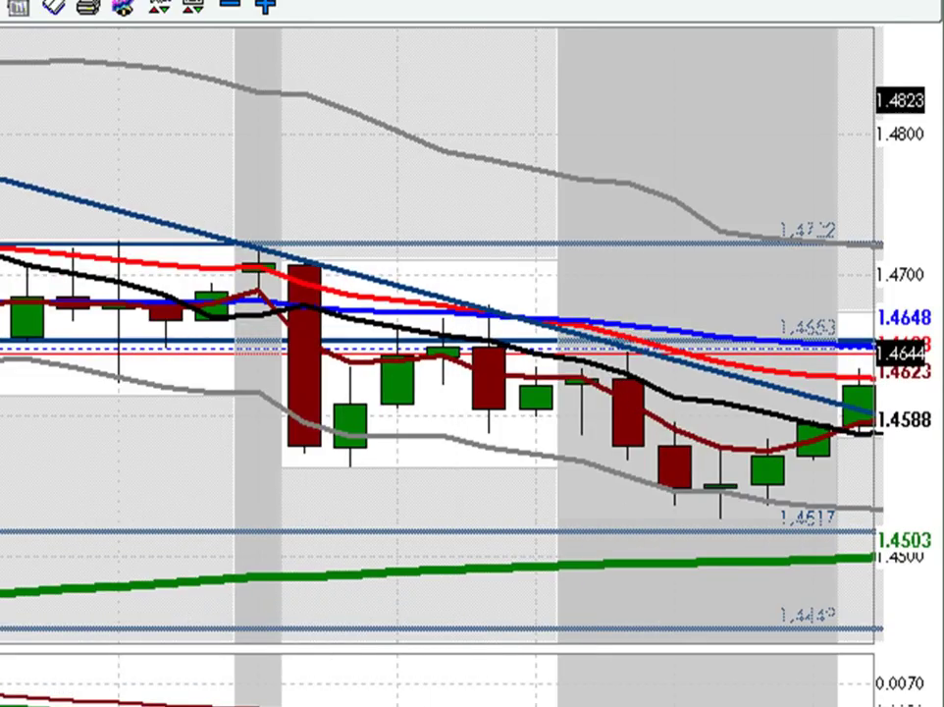
pyautogui.click(494, 302)
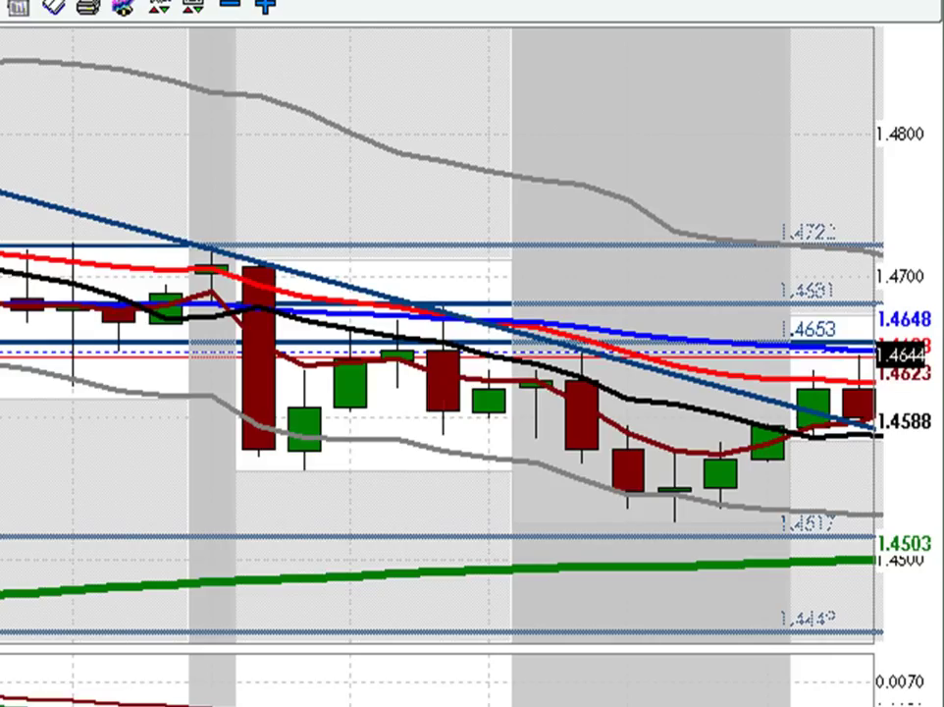
pyautogui.moveTo(680, 517)
pyautogui.mouseDown()
pyautogui.moveTo(797, 405)
pyautogui.moveTo(856, 393)
pyautogui.moveTo(864, 414)
pyautogui.mouseUp()
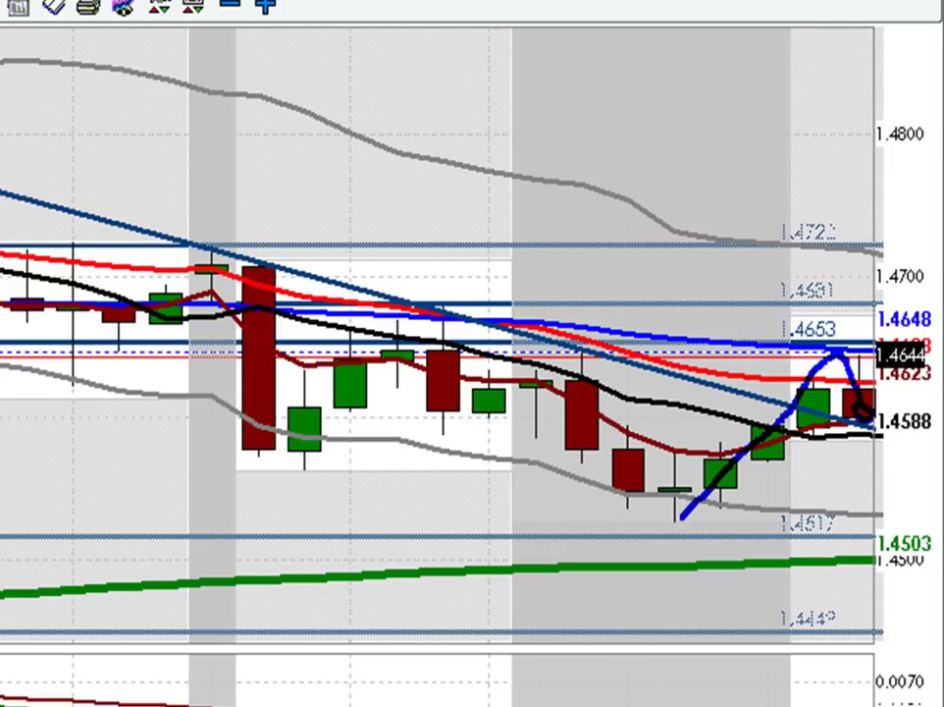
pyautogui.press('Escape')
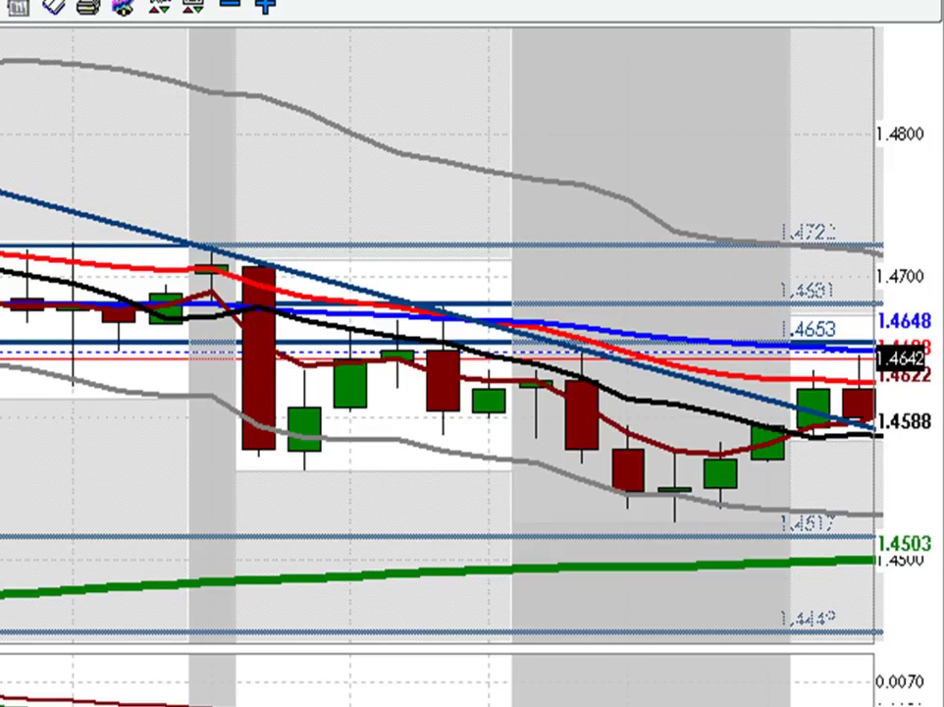
# Maximize the 2-hour EUR/USD chart in place of the 4-hour one, and examine the trendline break there and on the shorter-period chart
pyautogui.click(924, 3)
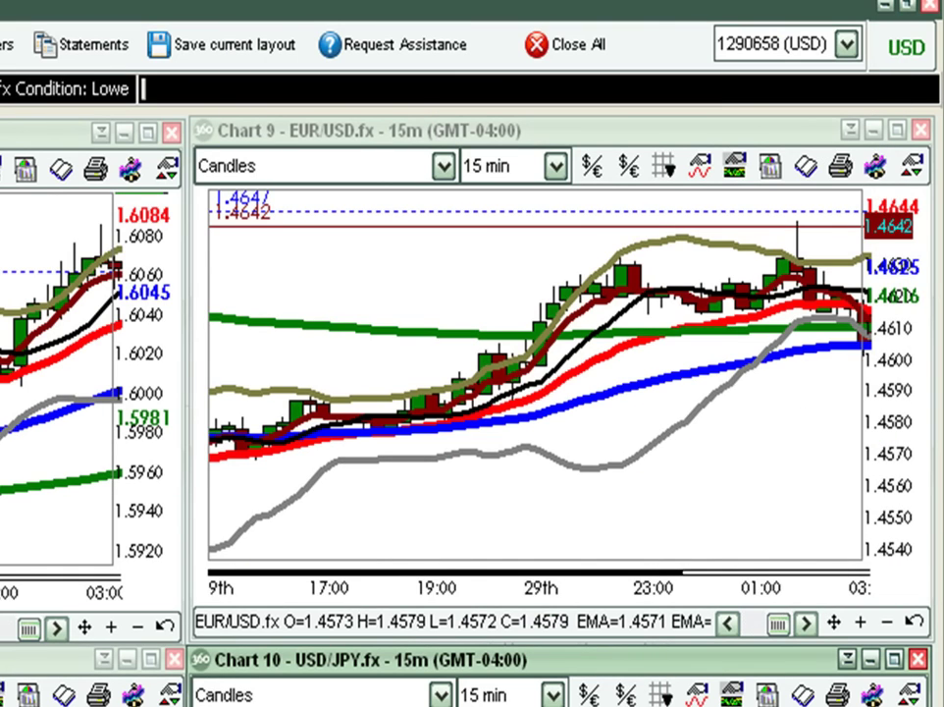
pyautogui.moveTo(943, 20); pyautogui.dragTo(499, 88)
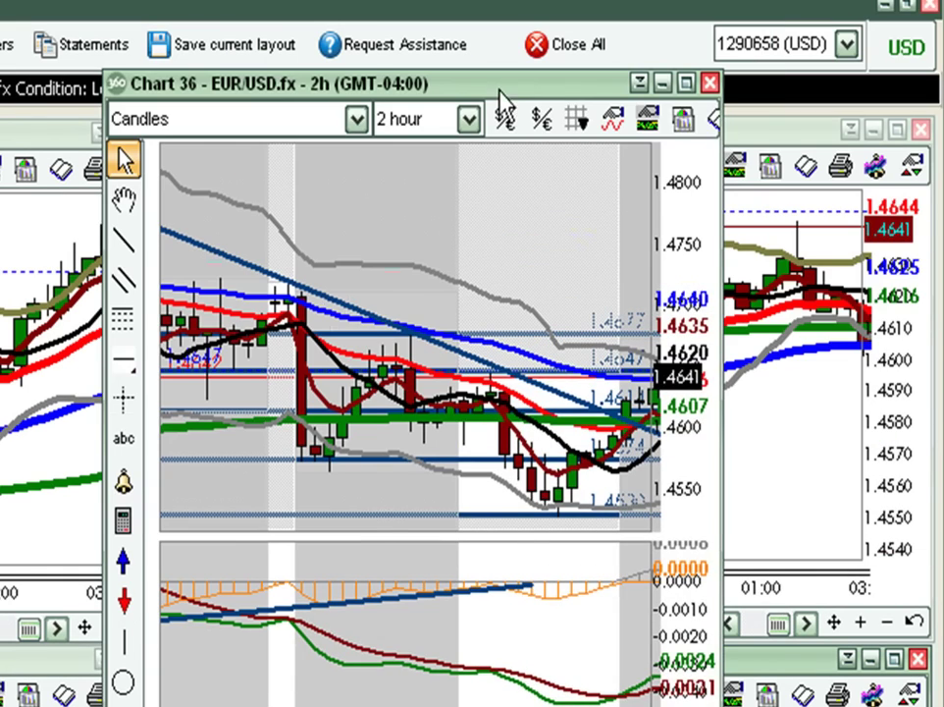
pyautogui.click(687, 85)
pyautogui.press('+')
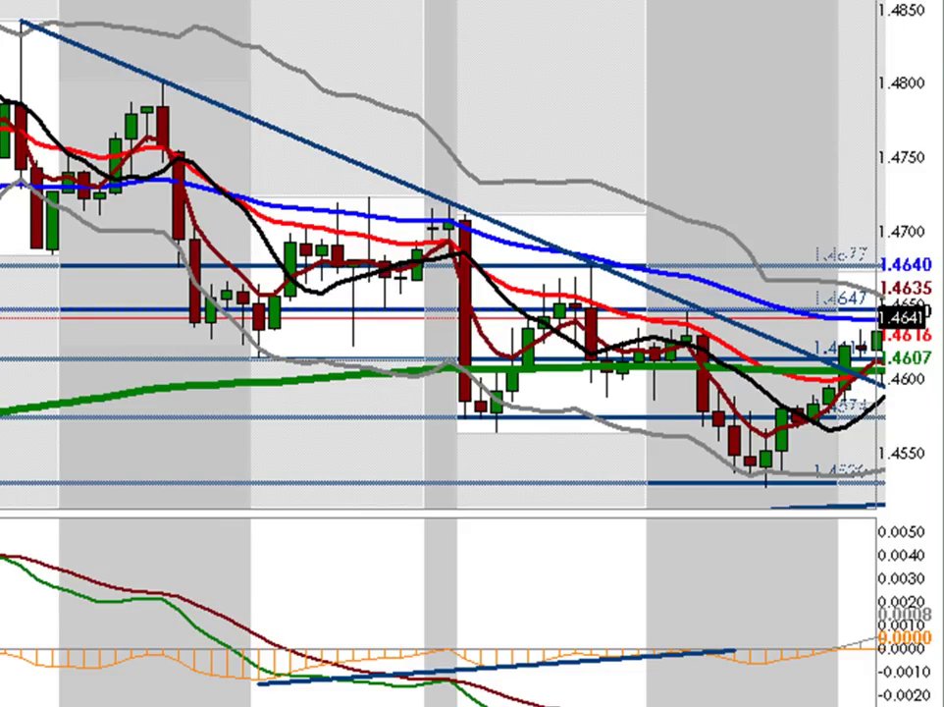
pyautogui.press('+')
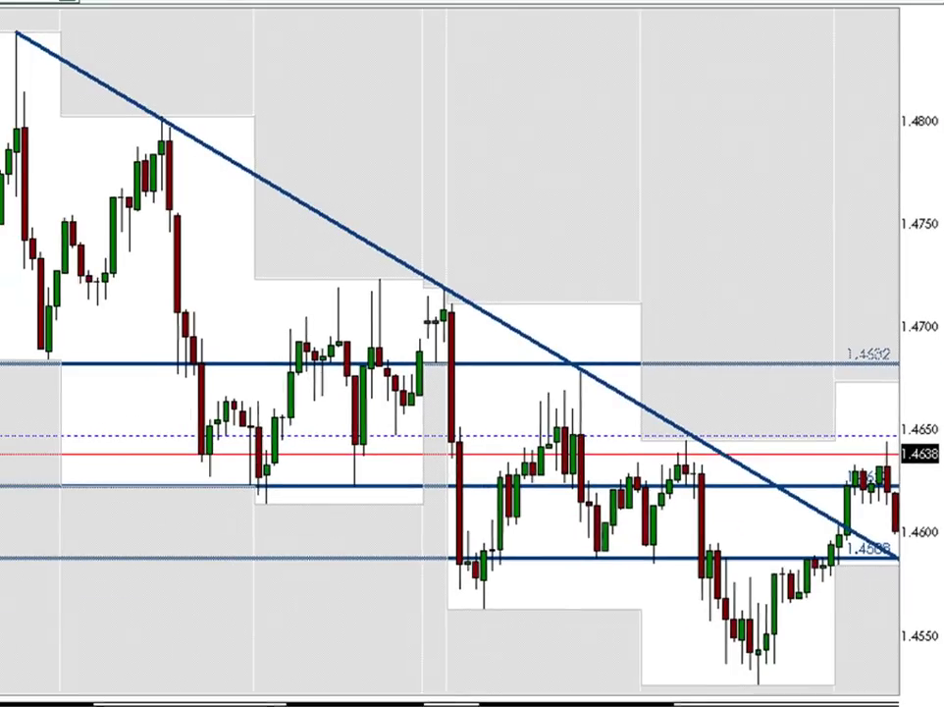
pyautogui.press('Left')
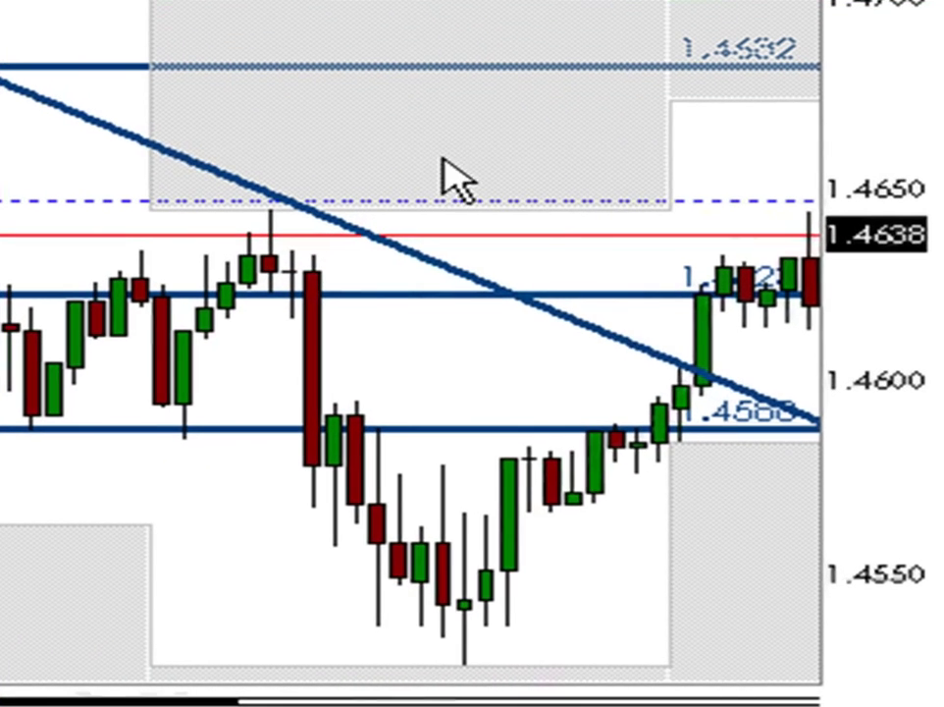
pyautogui.moveTo(517, 216); pyautogui.dragTo(834, 442)
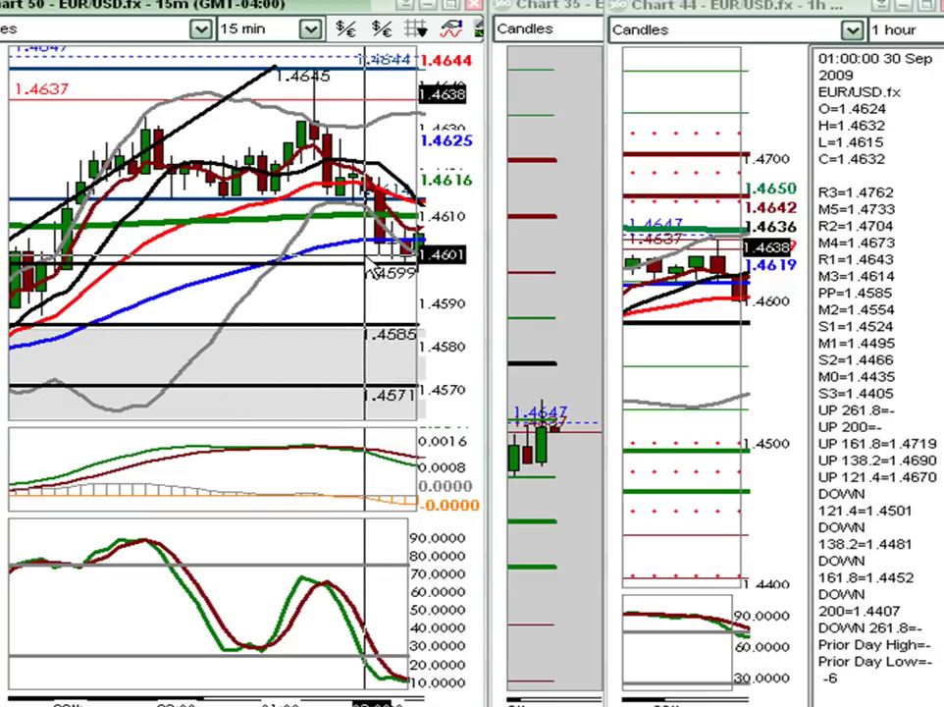
# Examine the Fibonacci retracement on the 15-minute EUR/USD chart and select the PP line in the hourly chart's pivot list
pyautogui.scroll(-2, 212, 367)
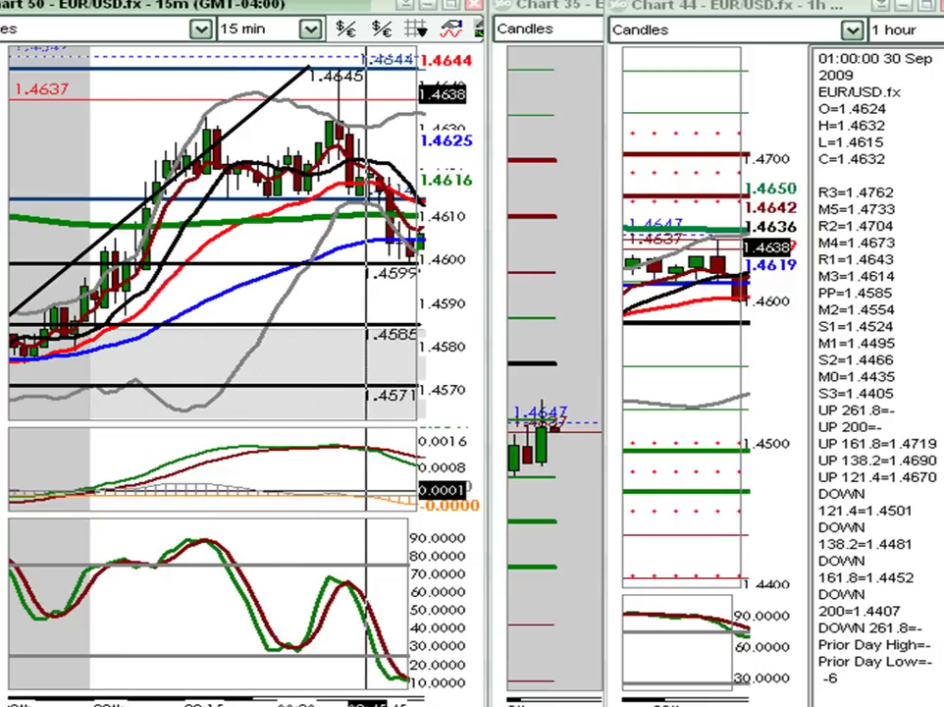
pyautogui.scroll(-3, 366, 488)
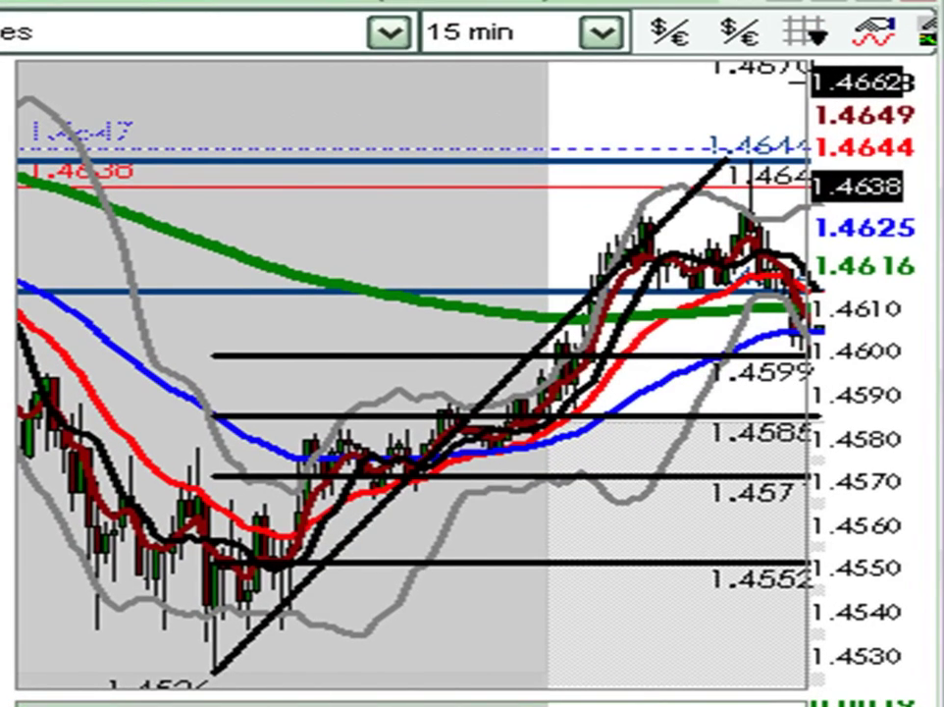
pyautogui.scroll(3, 412, 375)
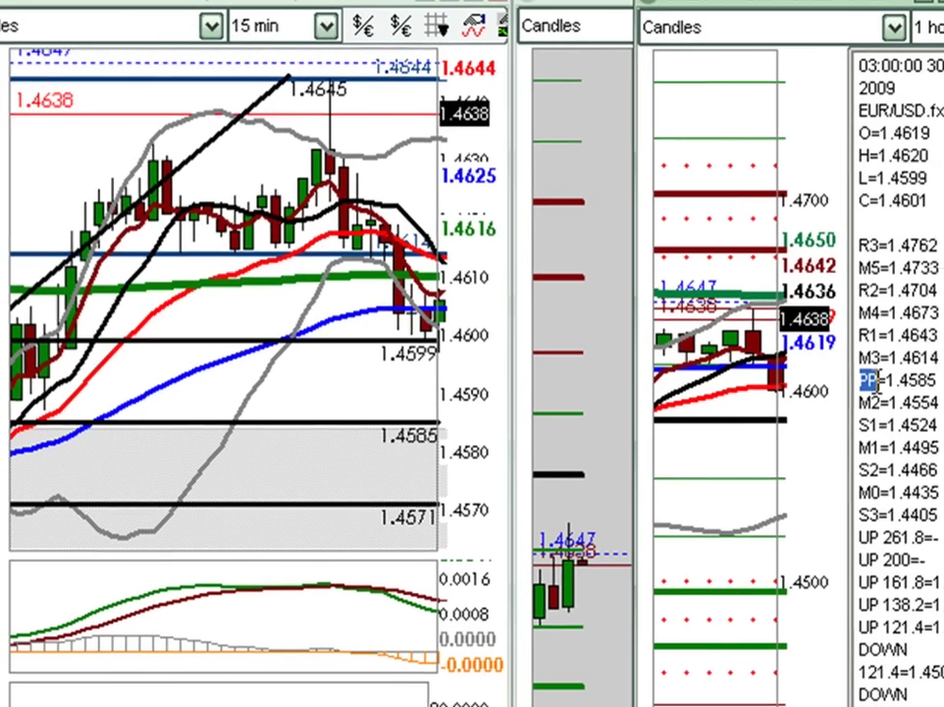
pyautogui.moveTo(858, 380); pyautogui.dragTo(937, 380)
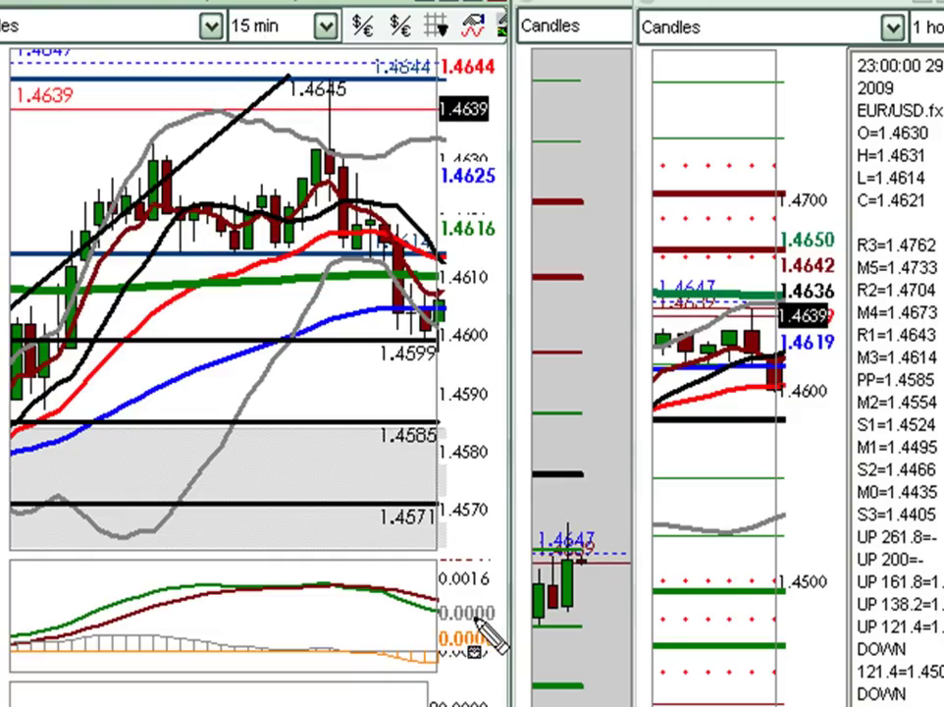
# Highlight the 1.4599 retracement and the matching hourly candle, mark the drop and rebound with arrows and a circle, and clear the markings
pyautogui.moveTo(405, 334); pyautogui.dragTo(469, 388)
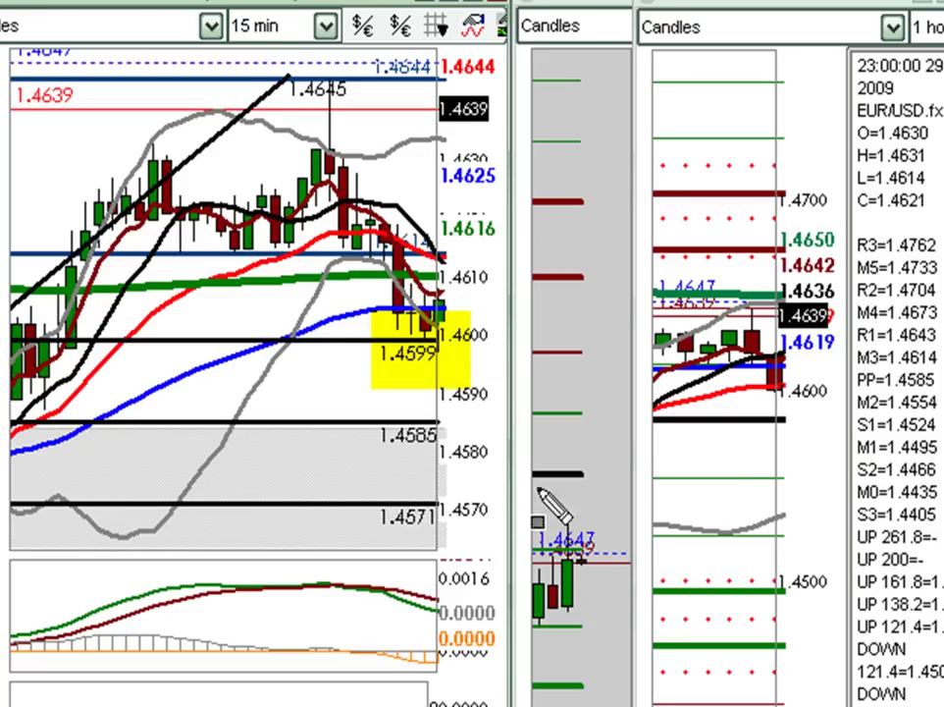
pyautogui.moveTo(758, 374); pyautogui.dragTo(782, 398)
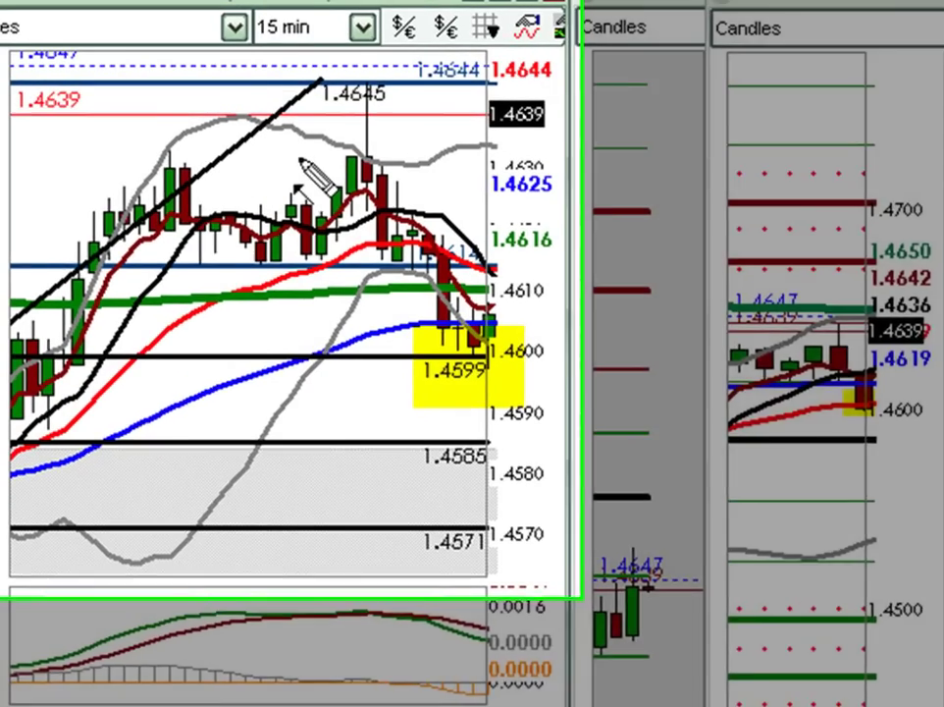
pyautogui.moveTo(267, 151); pyautogui.dragTo(356, 287)
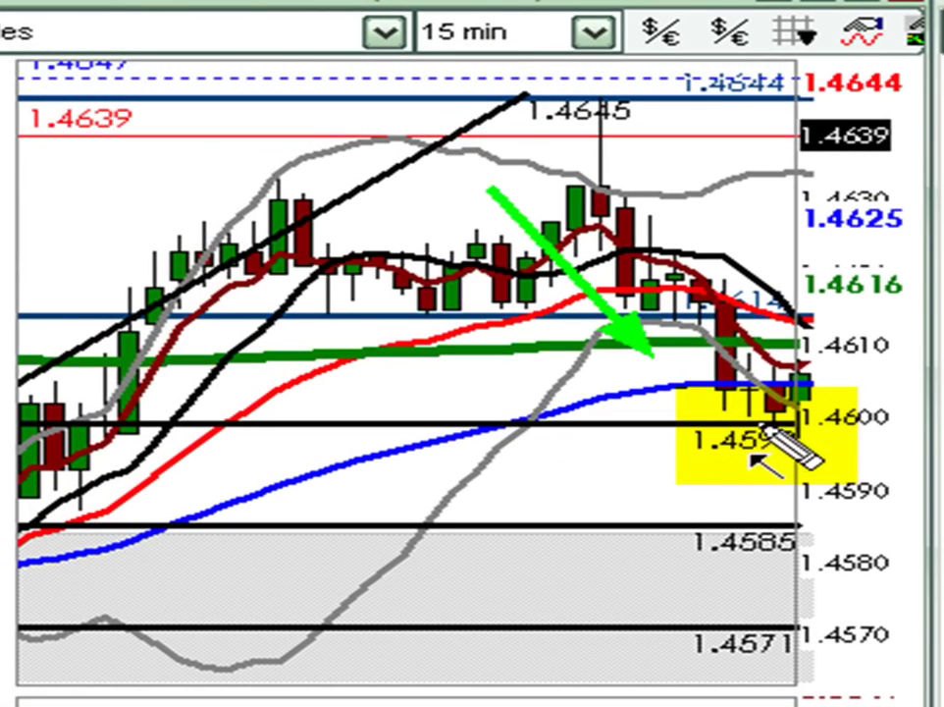
pyautogui.moveTo(752, 428)
pyautogui.mouseDown()
pyautogui.moveTo(782, 397)
pyautogui.moveTo(820, 331)
pyautogui.moveTo(796, 312)
pyautogui.moveTo(824, 328)
pyautogui.mouseUp()
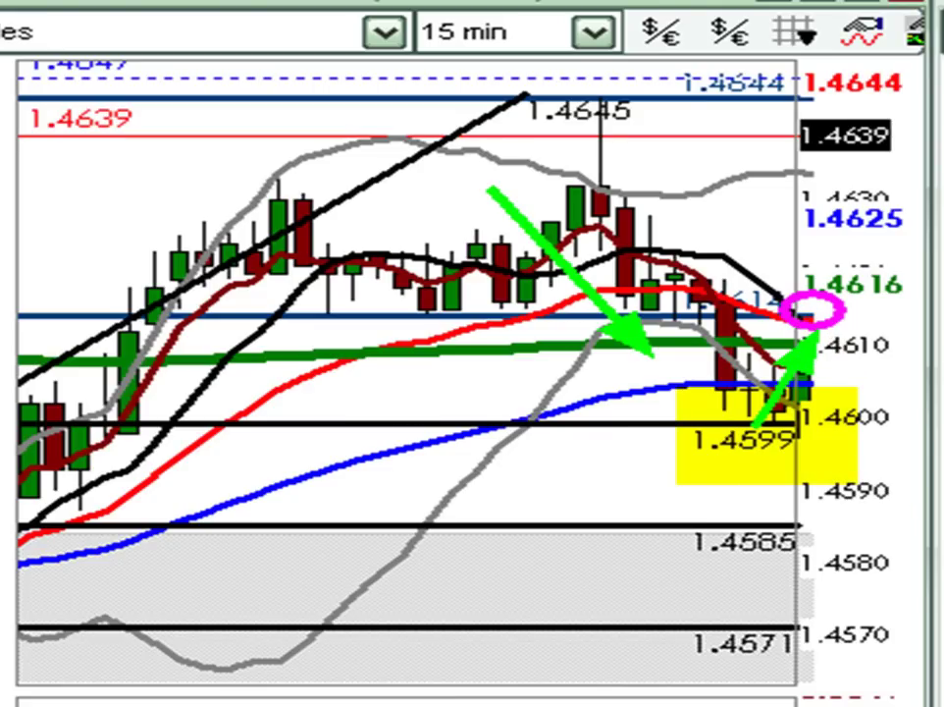
pyautogui.press('Escape')
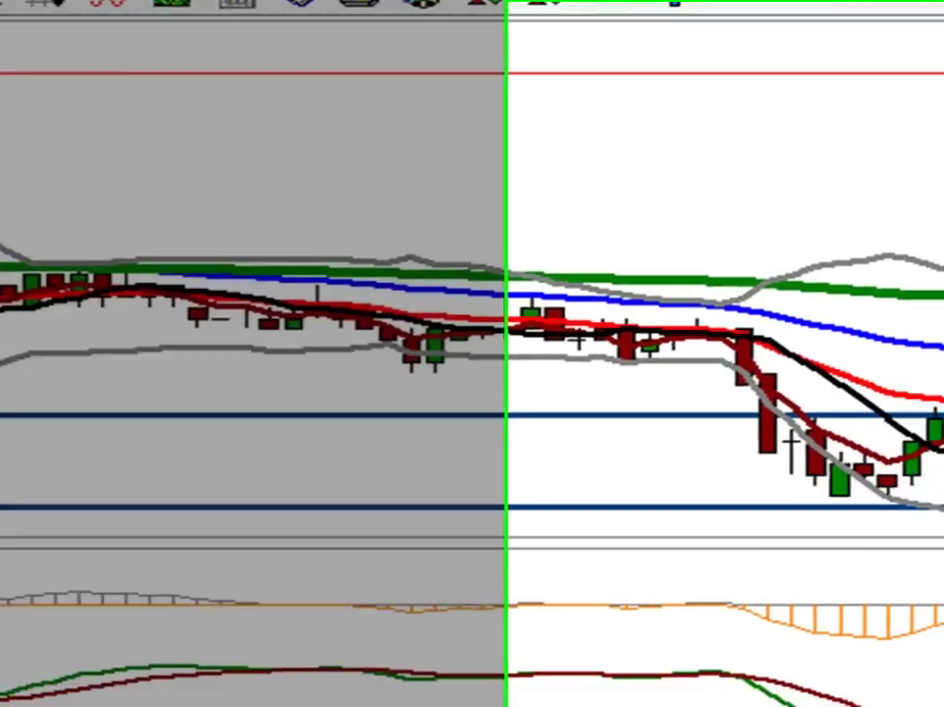
# Examine the EUR/USD range between the 1.4608 and 1.4600 levels, moving the overlapping chart out of the way
pyautogui.press('-')
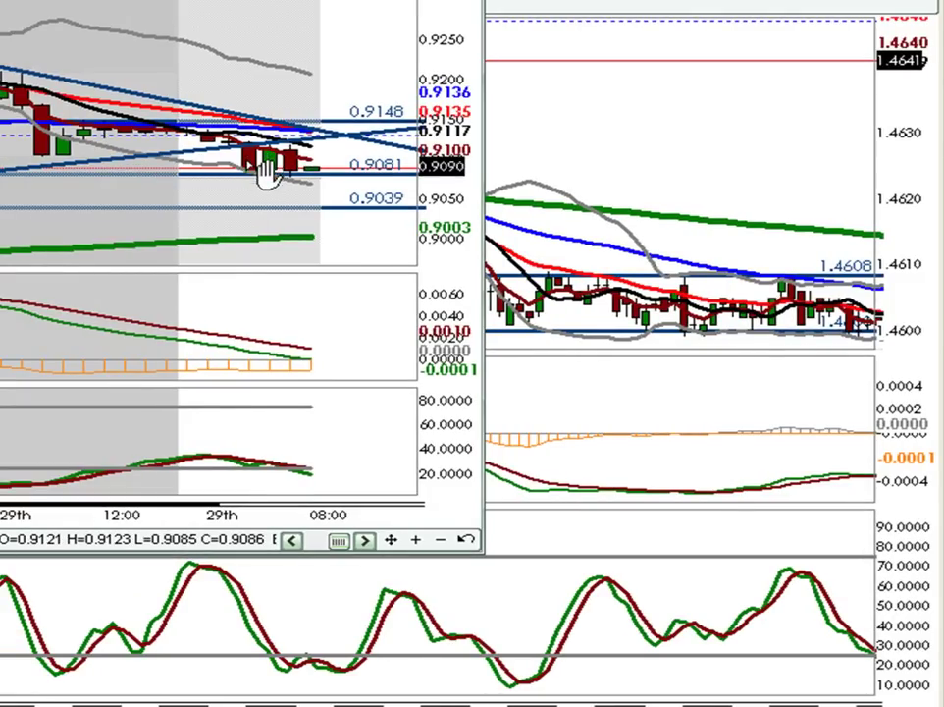
pyautogui.moveTo(195, 2); pyautogui.dragTo(0, 0)
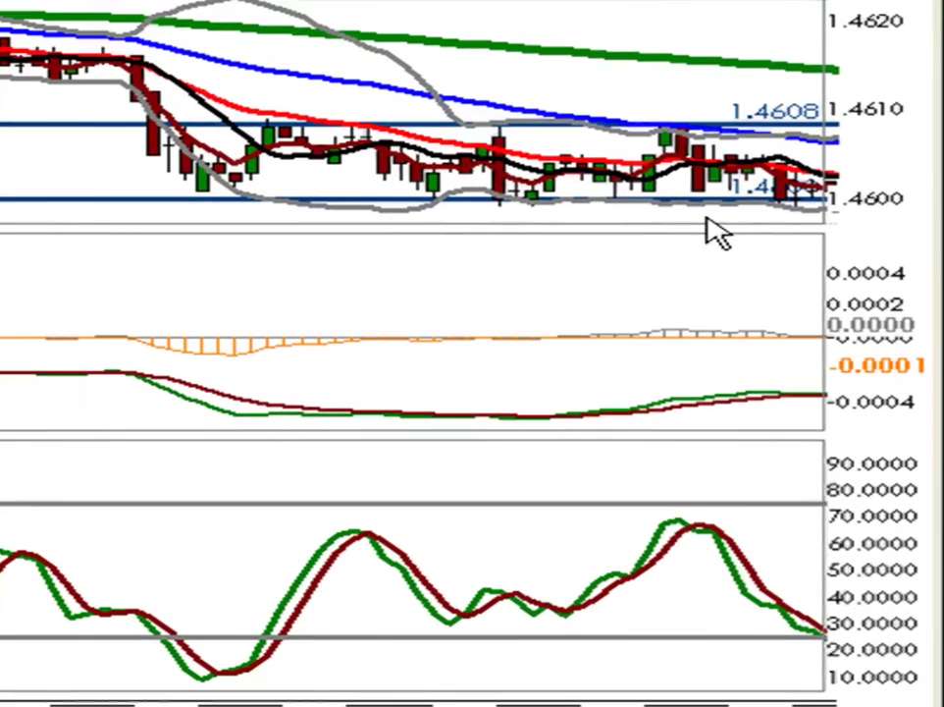
pyautogui.scroll(5, 412, 345)
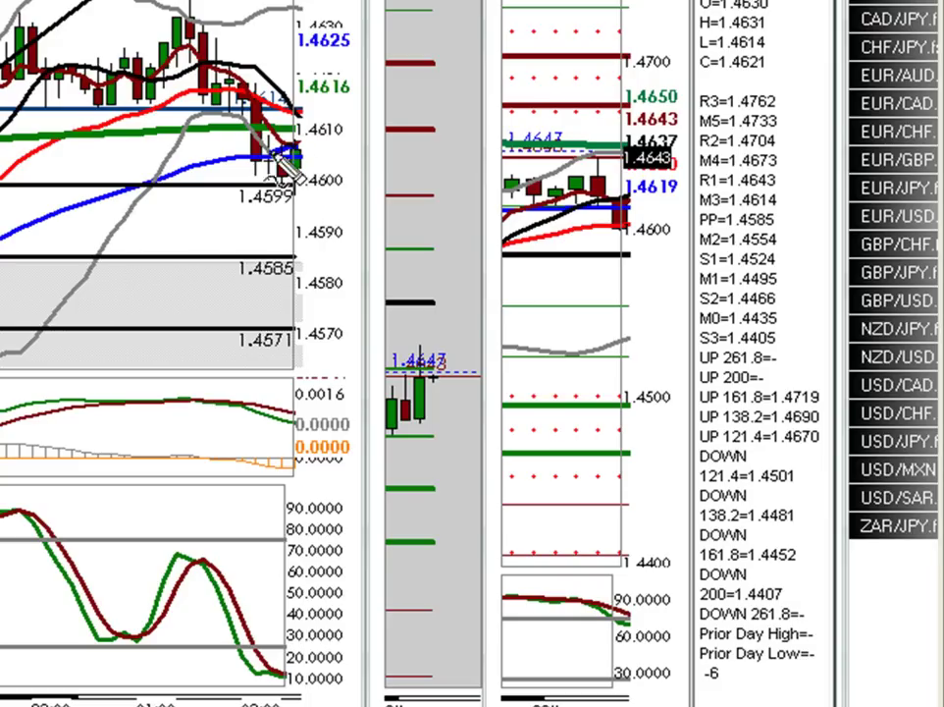
# Circle the area around the 1.4599 retracement, the 1.4585 level and the hourly pivot line, underline the PP value, and clear the markings
pyautogui.moveTo(316, 263); pyautogui.dragTo(299, 211)
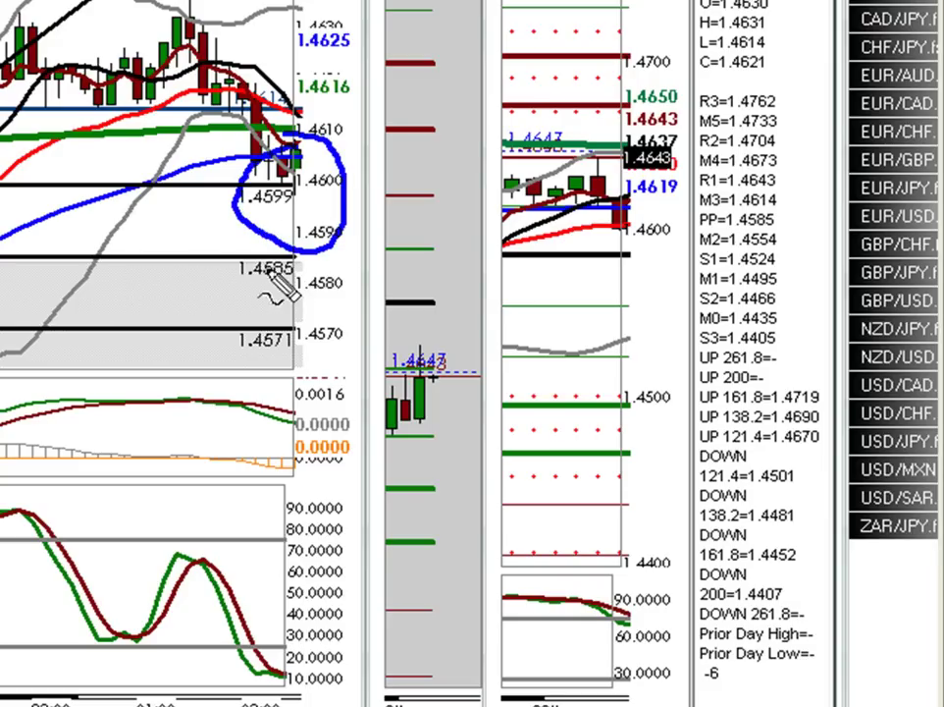
pyautogui.moveTo(267, 275)
pyautogui.mouseDown()
pyautogui.moveTo(312, 275)
pyautogui.moveTo(284, 278)
pyautogui.mouseUp()
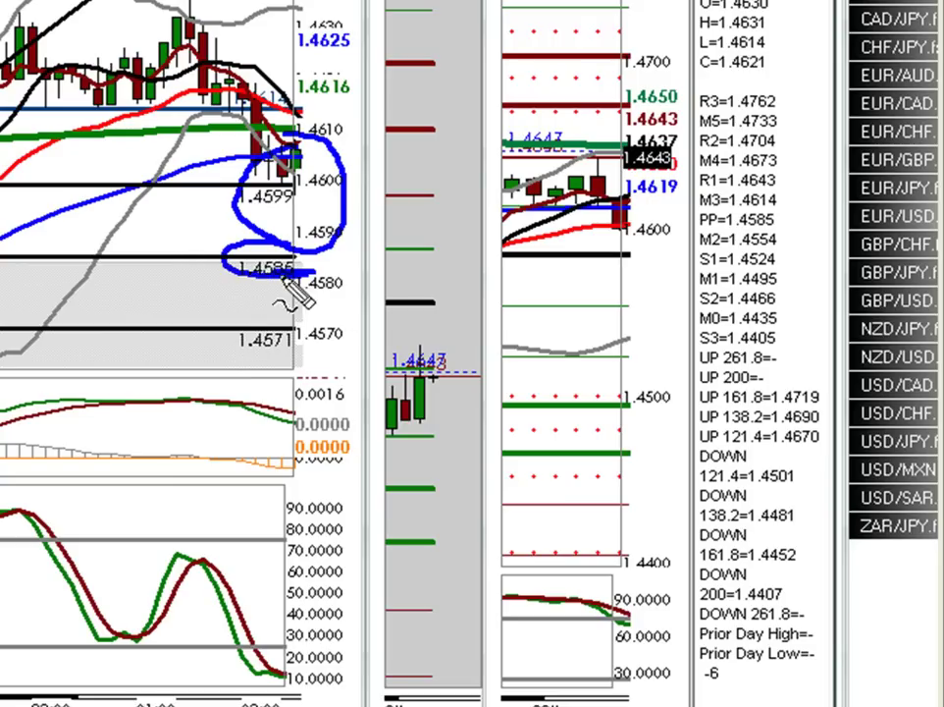
pyautogui.moveTo(624, 251)
pyautogui.mouseDown()
pyautogui.moveTo(659, 259)
pyautogui.moveTo(854, 244)
pyautogui.mouseUp()
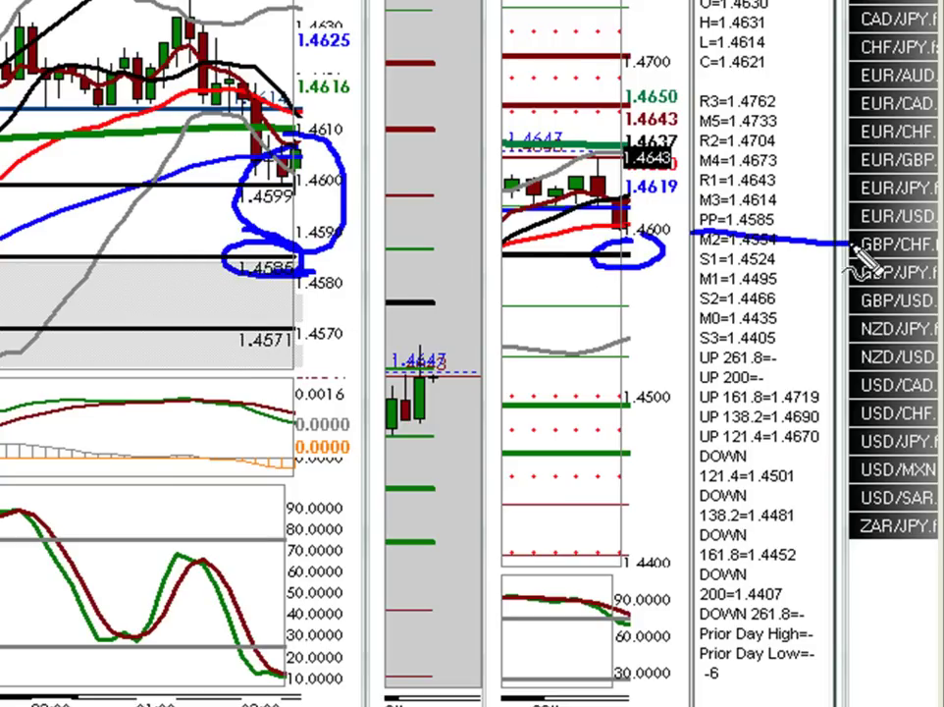
pyautogui.press('Escape')
# Bring up the EUR/USD trendline chart, circle where the trendline meets the 1.4588 level, underline that level, and clear the markings
pyautogui.hotkey('alt', 'Tab')
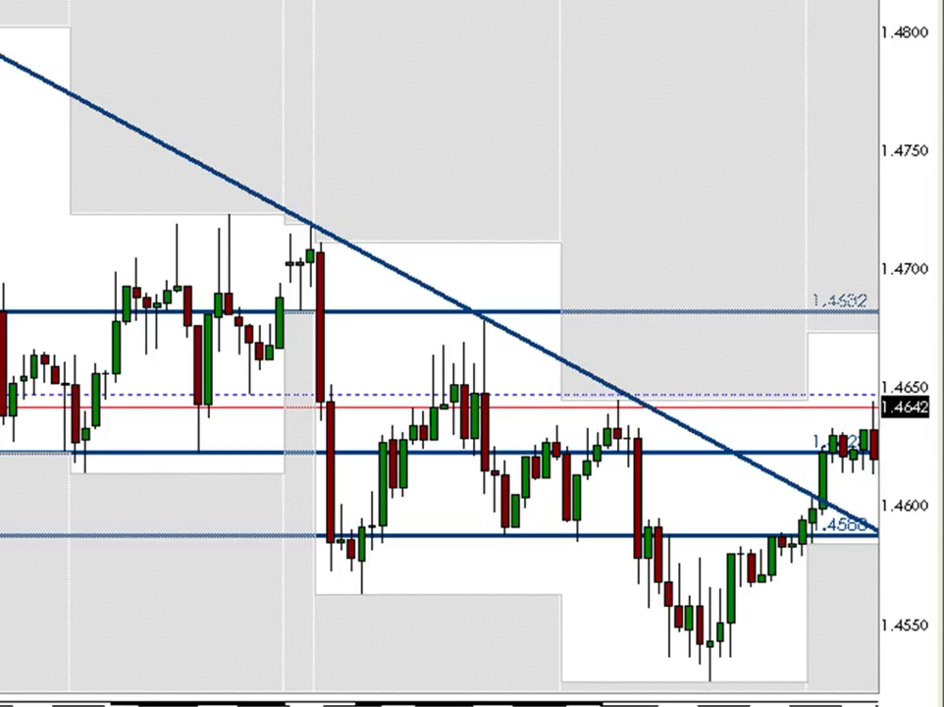
pyautogui.moveTo(883, 506)
pyautogui.mouseDown()
pyautogui.moveTo(911, 527)
pyautogui.moveTo(850, 547)
pyautogui.moveTo(908, 541)
pyautogui.mouseUp()
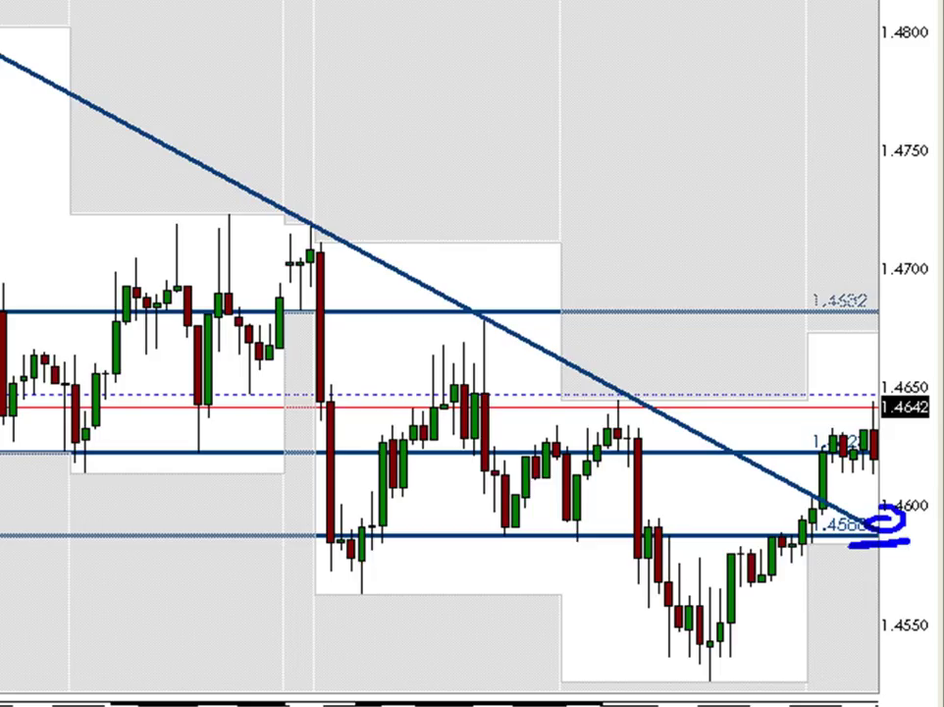
pyautogui.press('Escape')
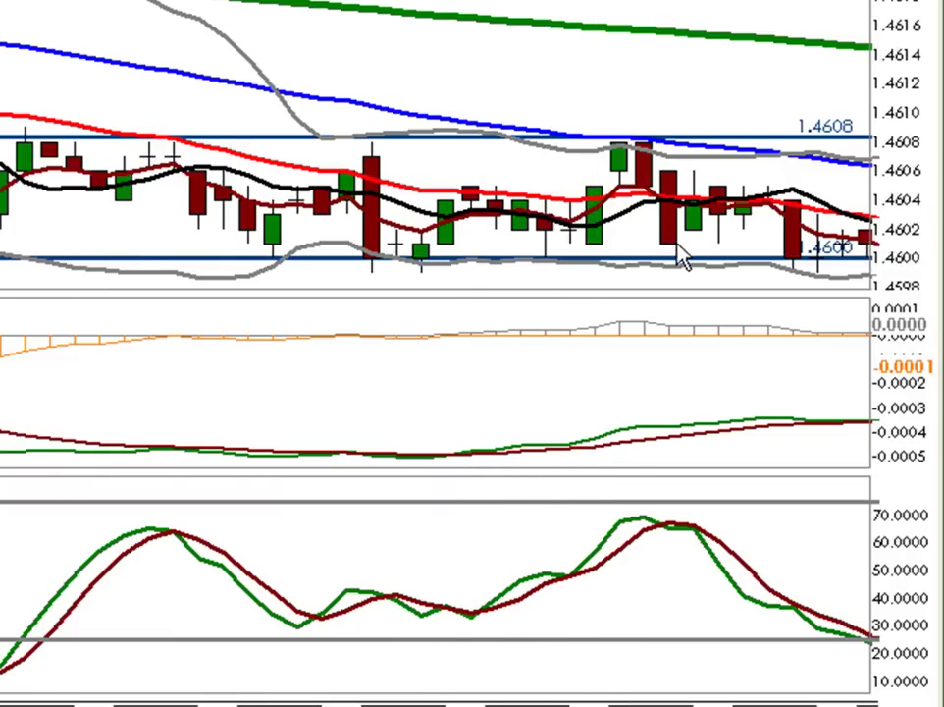
# Raise the lower horizontal range line on the 1-minute EUR/USD chart to 1.4601
pyautogui.moveTo(665, 261); pyautogui.dragTo(626, 240)
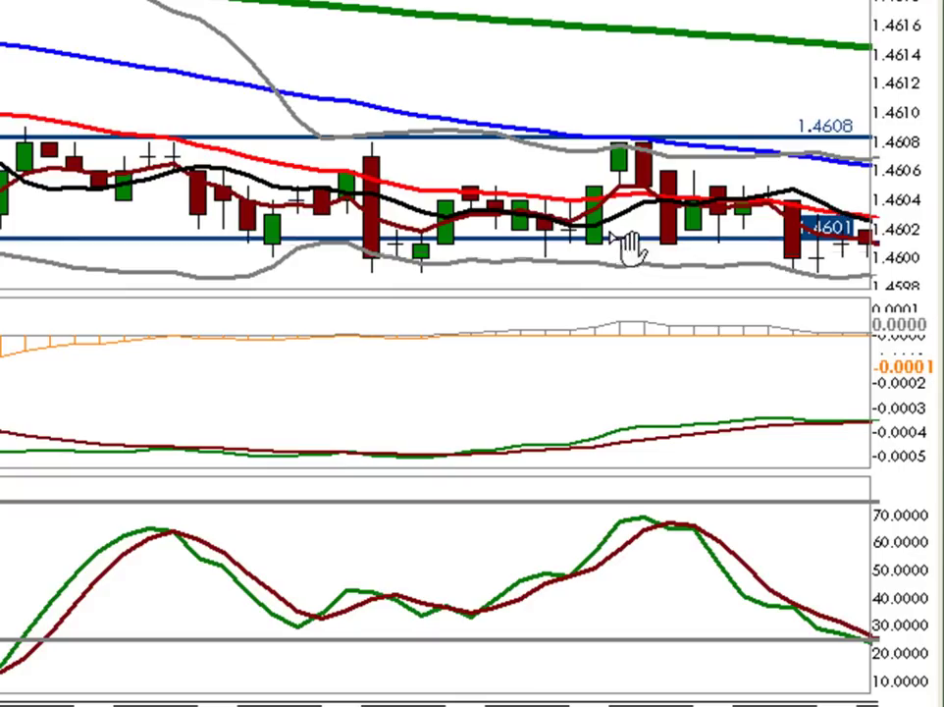
pyautogui.click(551, 188)
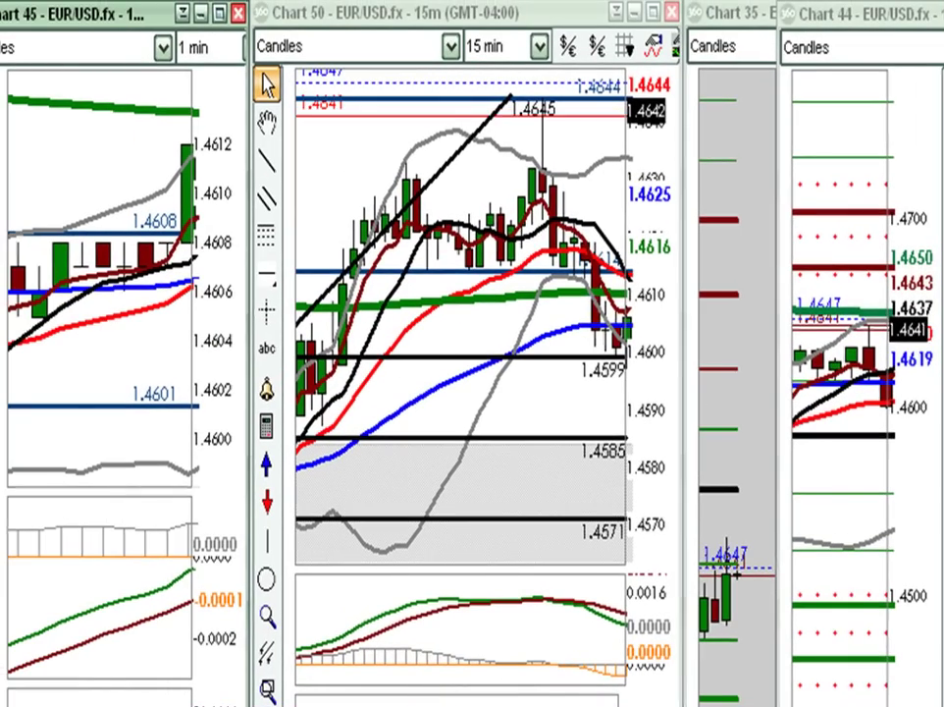
# Move the 3-minute EUR/USD chart into view, maximize it, and examine the decline and its indicators
pyautogui.moveTo(608, 0); pyautogui.dragTo(442, 82)
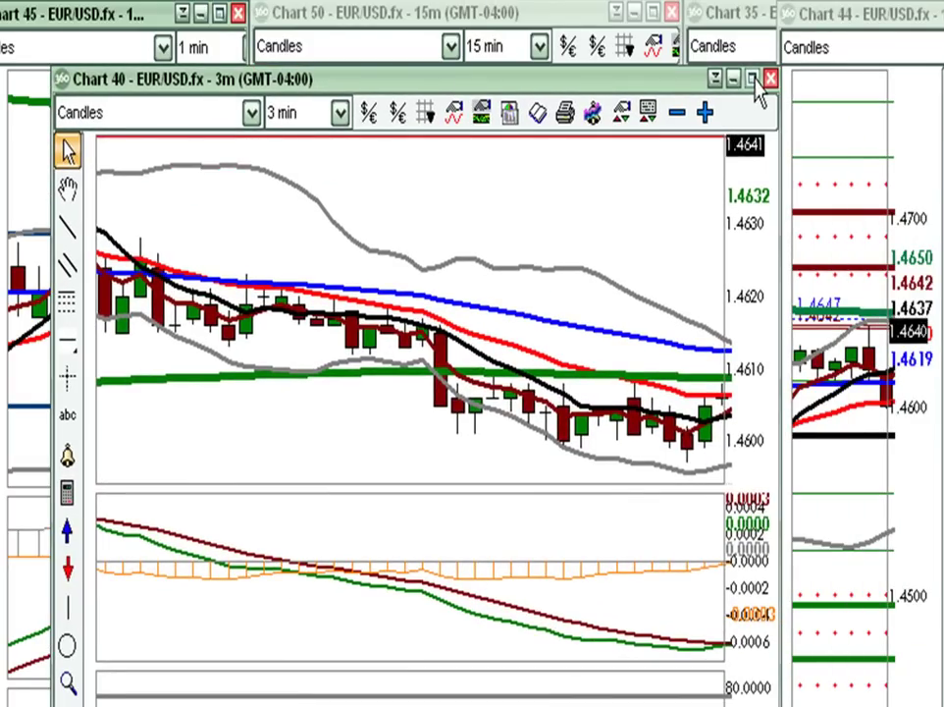
pyautogui.click(754, 80)
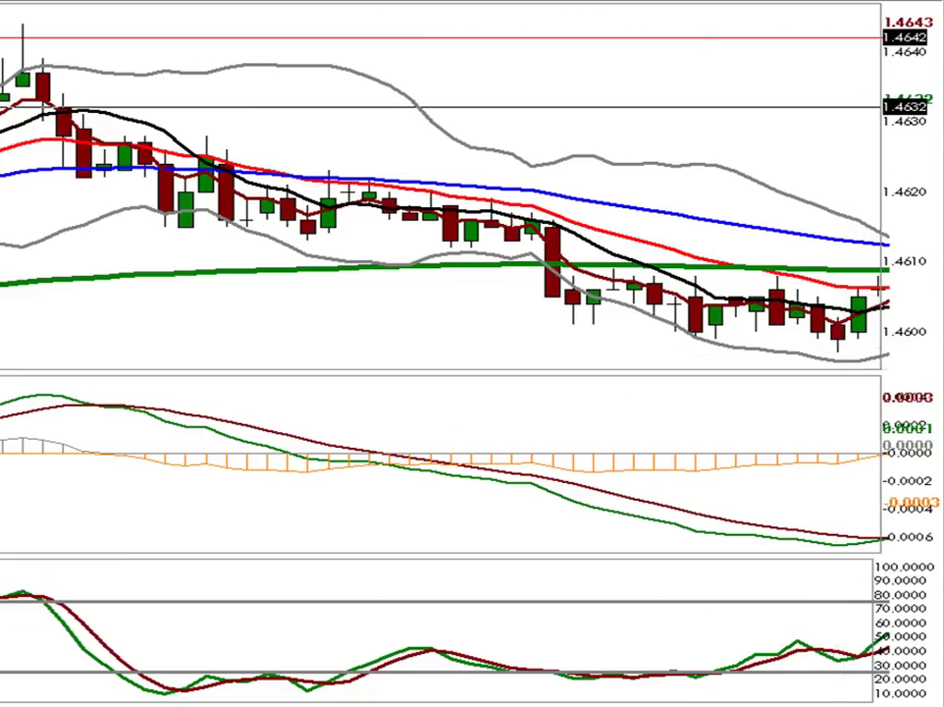
pyautogui.moveTo(613, 479); pyautogui.dragTo(876, 461)
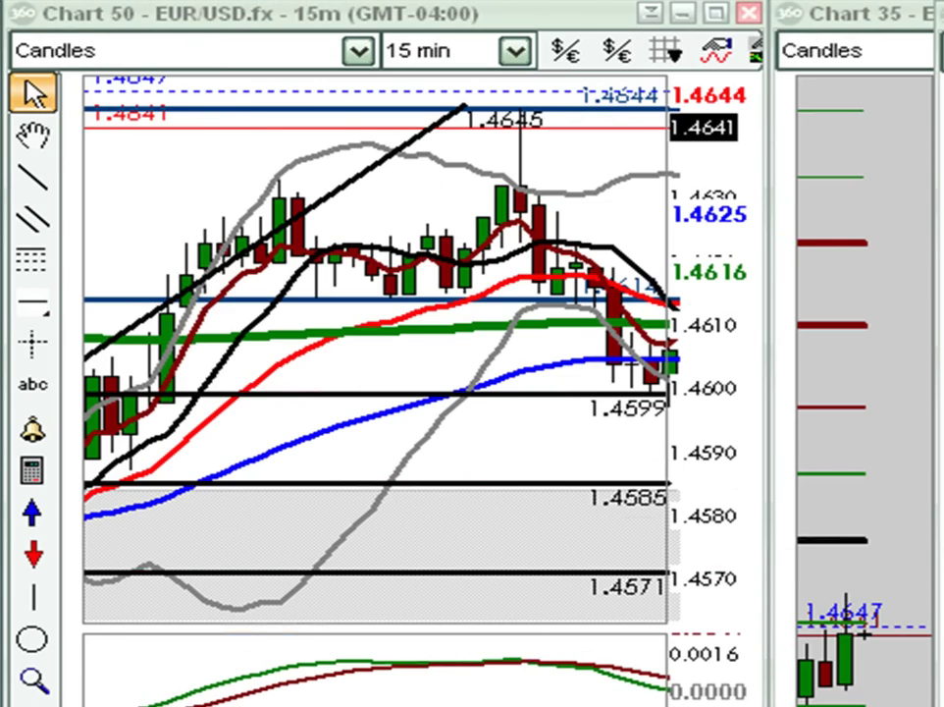
# Draw a Fibonacci retracement on the 15-minute EUR/USD chart between the 1.4644 high and the 1.4597 low
pyautogui.scroll(3, 375, 349)
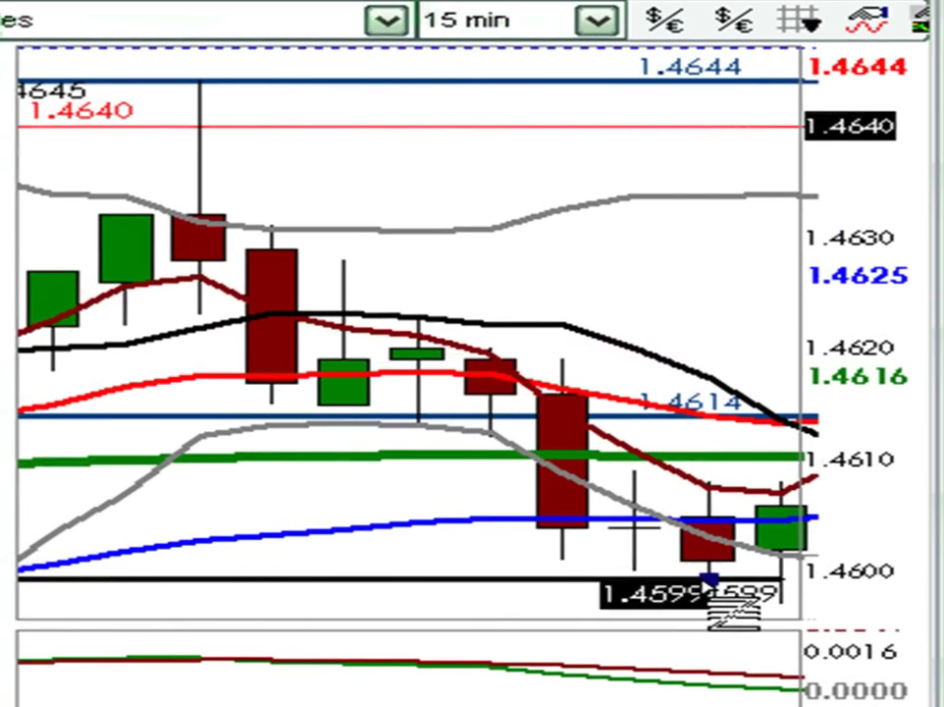
pyautogui.moveTo(708, 581); pyautogui.dragTo(201, 80)
pyautogui.moveTo(729, 600); pyautogui.dragTo(719, 611)
pyautogui.click(606, 598)
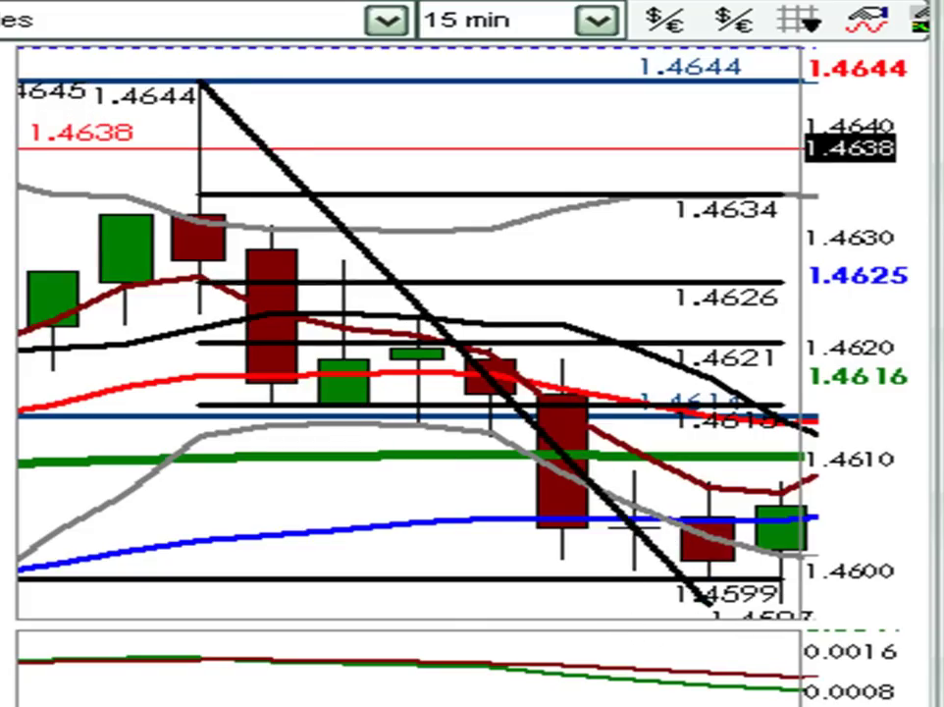
# Highlight the 1.4615 retracement, sketch the drop, the rebound to it, a second dip and a rally, and clear the markings
pyautogui.moveTo(736, 402)
pyautogui.mouseDown()
pyautogui.moveTo(746, 426)
pyautogui.moveTo(761, 396)
pyautogui.moveTo(781, 410)
pyautogui.moveTo(750, 410)
pyautogui.mouseUp()
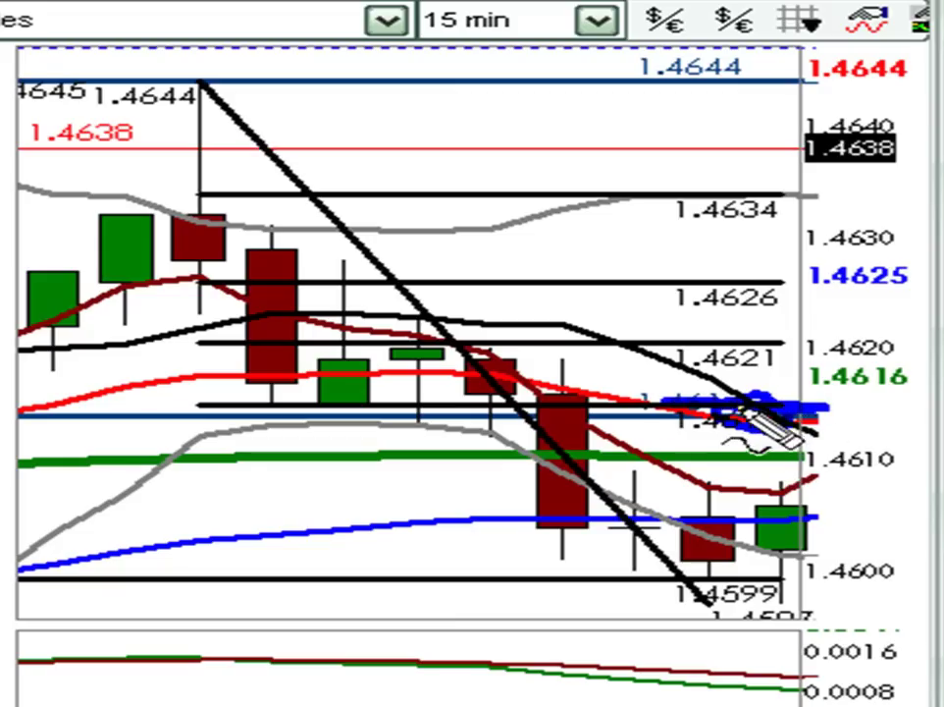
pyautogui.moveTo(172, 84)
pyautogui.mouseDown()
pyautogui.moveTo(634, 603)
pyautogui.moveTo(778, 537)
pyautogui.moveTo(790, 427)
pyautogui.mouseUp()
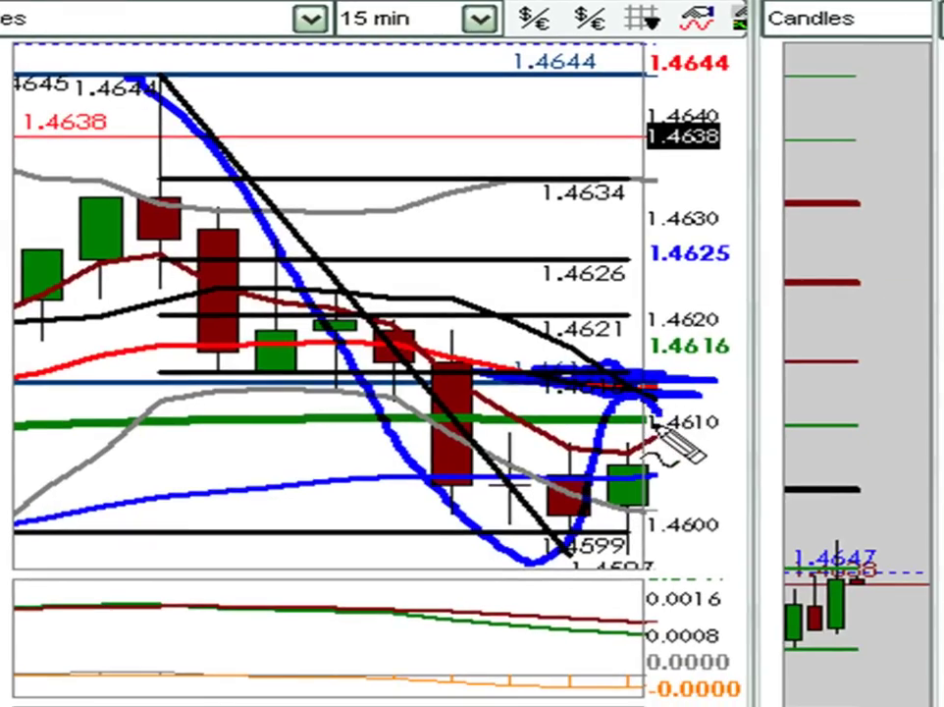
pyautogui.moveTo(653, 422)
pyautogui.mouseDown()
pyautogui.moveTo(650, 406)
pyautogui.moveTo(701, 491)
pyautogui.moveTo(723, 595)
pyautogui.moveTo(937, 137)
pyautogui.moveTo(832, 165)
pyautogui.mouseUp()
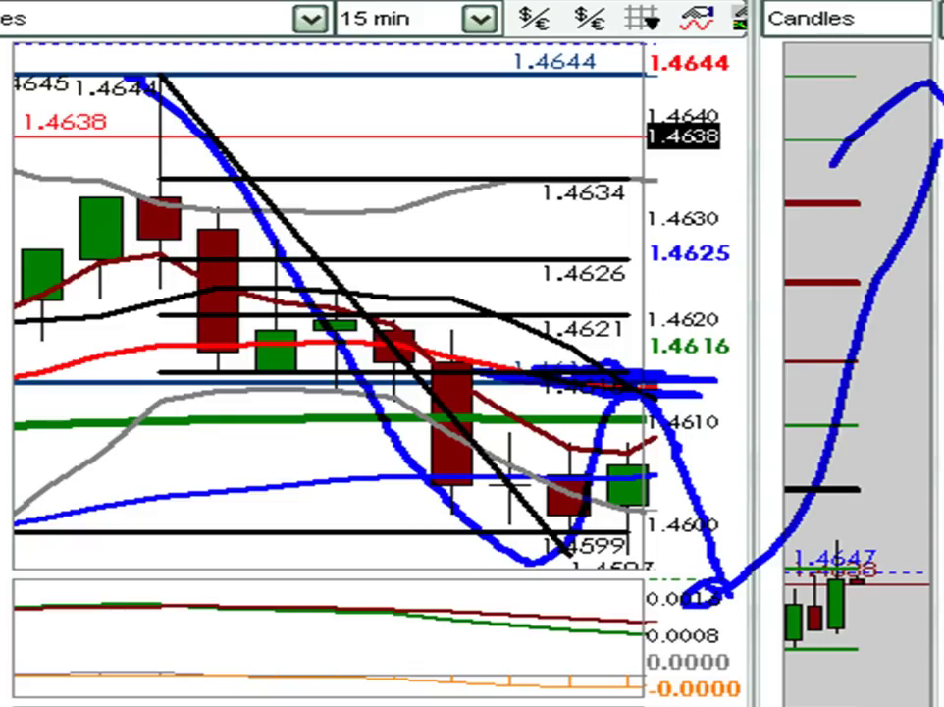
pyautogui.press('e')
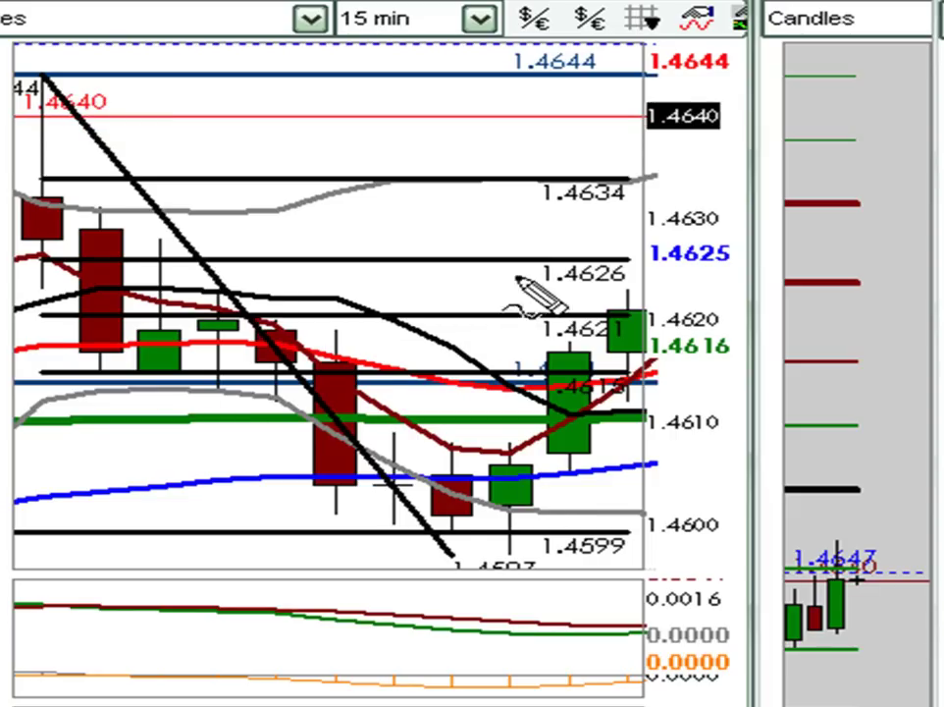
# On the 15-minute chart, mark the rebound from the low, the pullback near 1.4615 and the following swing, and clear the markings
pyautogui.moveTo(630, 395)
pyautogui.mouseDown()
pyautogui.moveTo(650, 408)
pyautogui.moveTo(610, 397)
pyautogui.mouseUp()
pyautogui.moveTo(555, 339); pyautogui.dragTo(591, 337)
pyautogui.moveTo(481, 562)
pyautogui.mouseDown()
pyautogui.moveTo(542, 552)
pyautogui.moveTo(508, 463)
pyautogui.moveTo(562, 340)
pyautogui.mouseUp()
pyautogui.moveTo(616, 325)
pyautogui.mouseDown()
pyautogui.moveTo(673, 316)
pyautogui.moveTo(762, 363)
pyautogui.mouseUp()
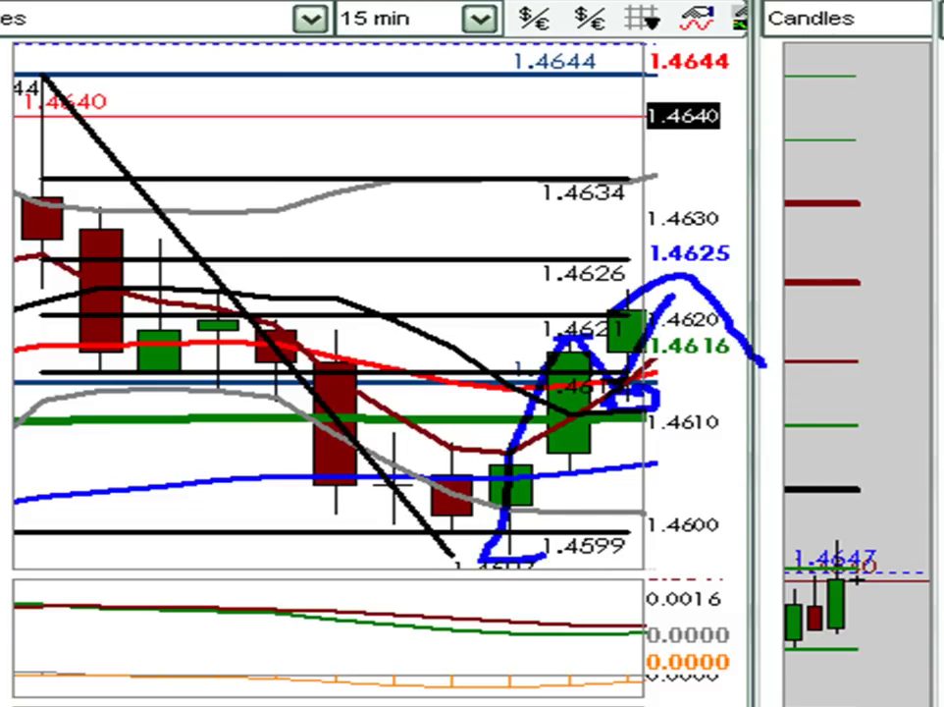
pyautogui.press('e')
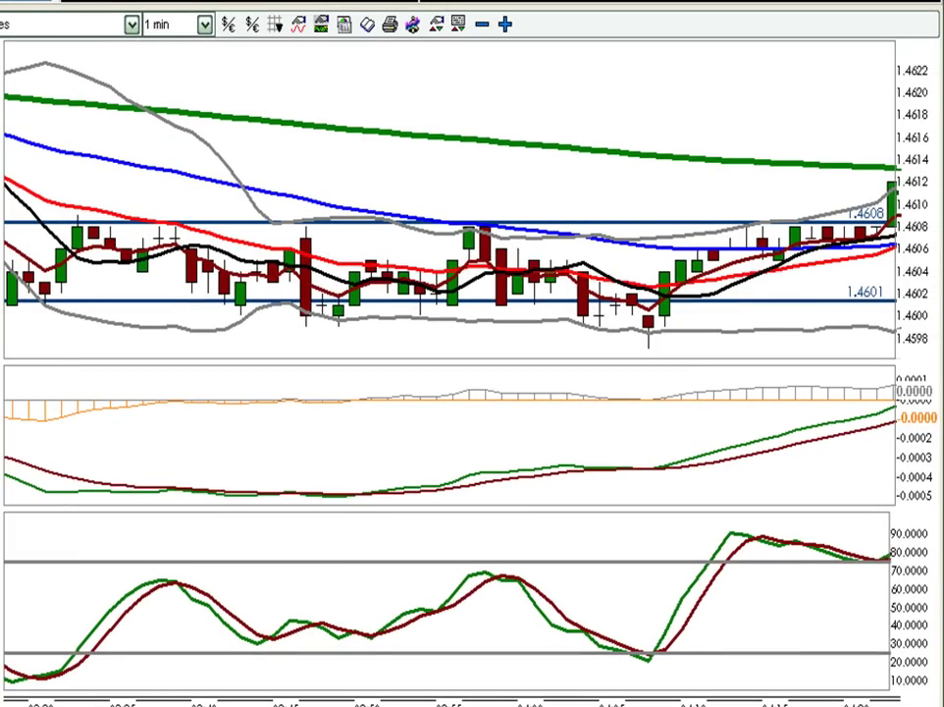
# Draw a Fibonacci retracement on the 1-minute EUR/USD chart from the 1.4600 low up to about 1.4641
pyautogui.press('-')
pyautogui.press('-')
pyautogui.press('-')
pyautogui.press('-')
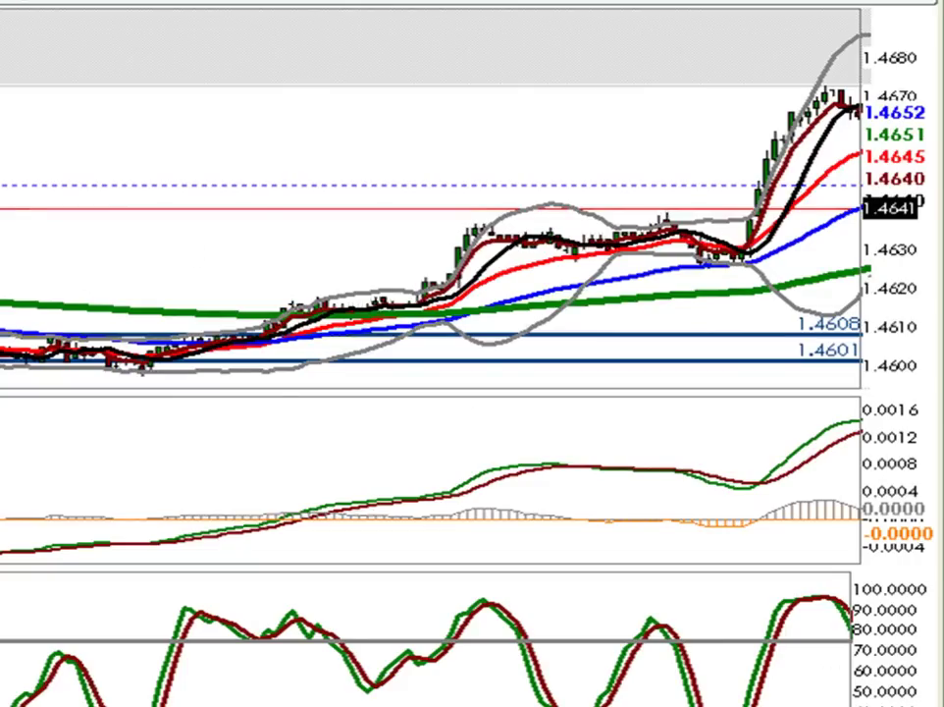
pyautogui.moveTo(474, 232); pyautogui.dragTo(135, 371)
pyautogui.moveTo(476, 231); pyautogui.dragTo(651, 213)
pyautogui.moveTo(206, 380); pyautogui.dragTo(164, 387)
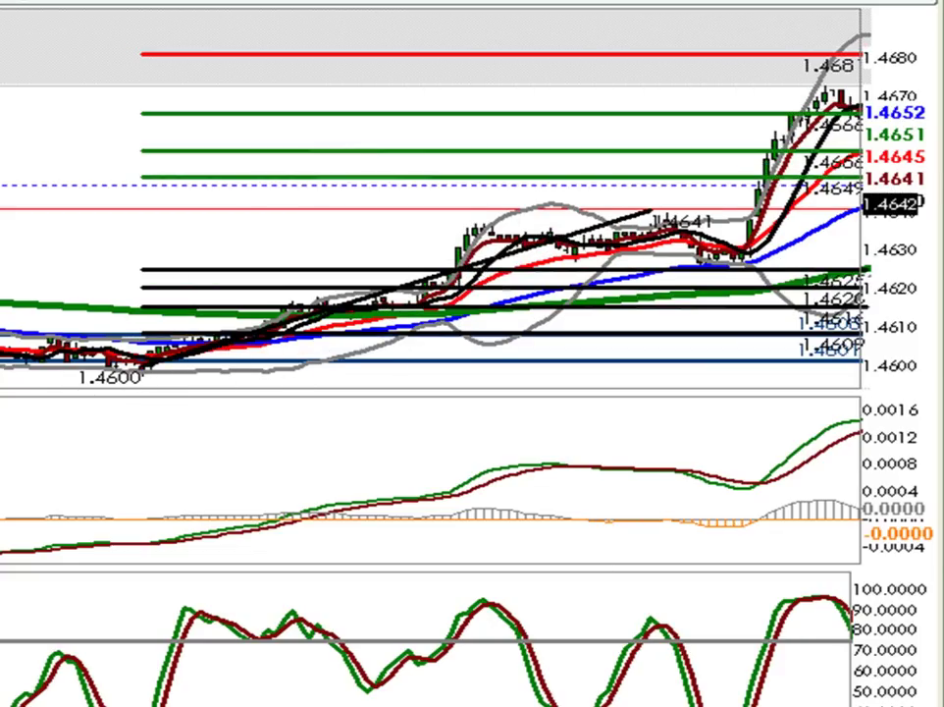
# Examine the pullback toward the 1.4625 retracement on the 1-minute chart and pull the retracement's upper end up to about 1.4685
pyautogui.scroll(3, 667, 538)
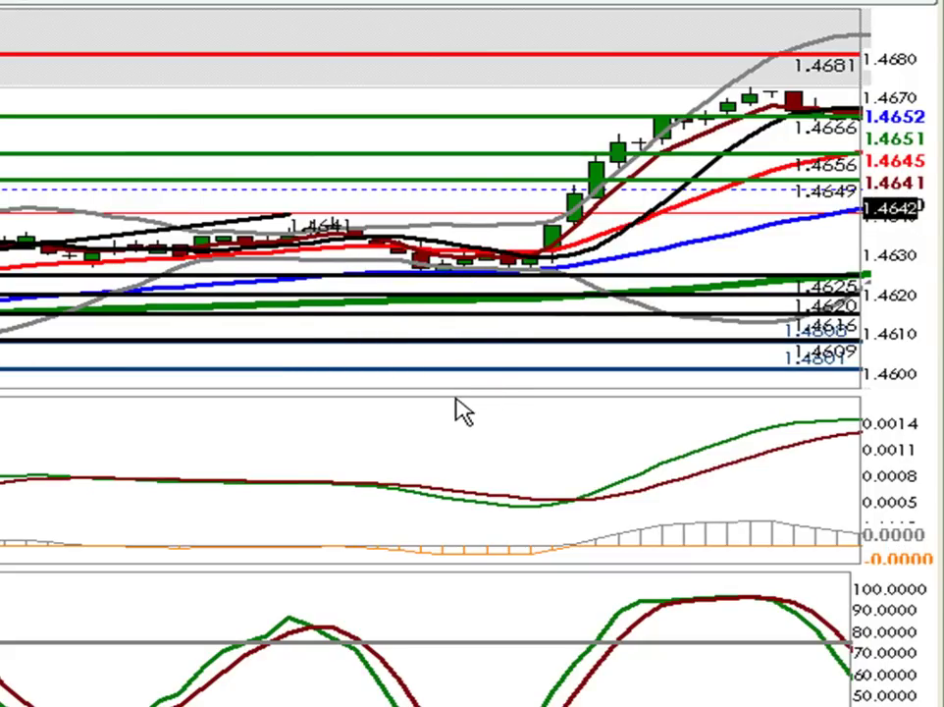
pyautogui.moveTo(451, 390); pyautogui.dragTo(448, 464)
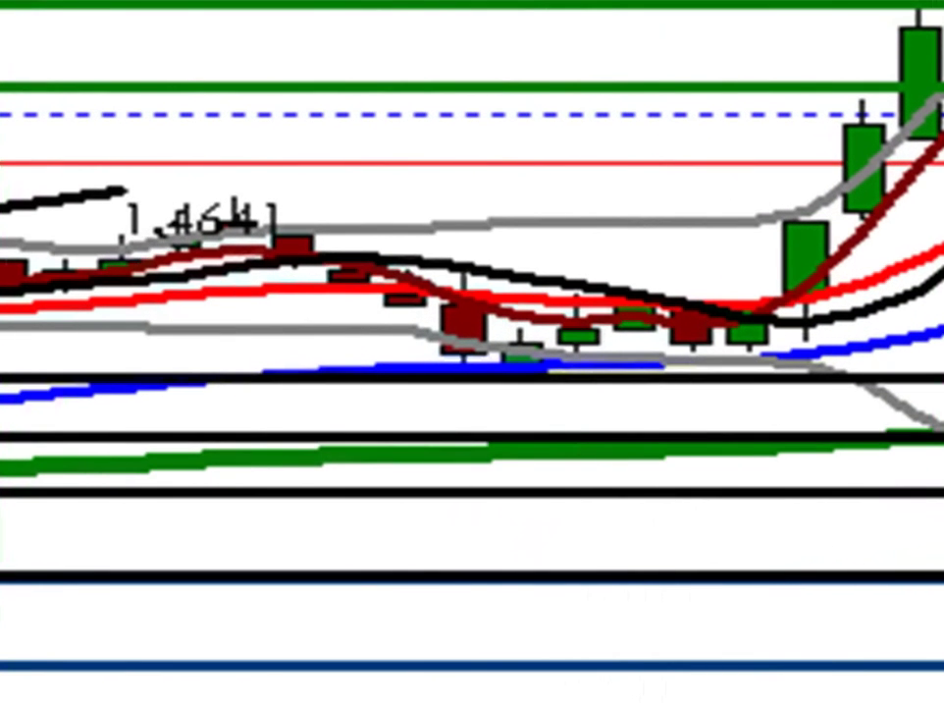
pyautogui.rightClick(162, 257)
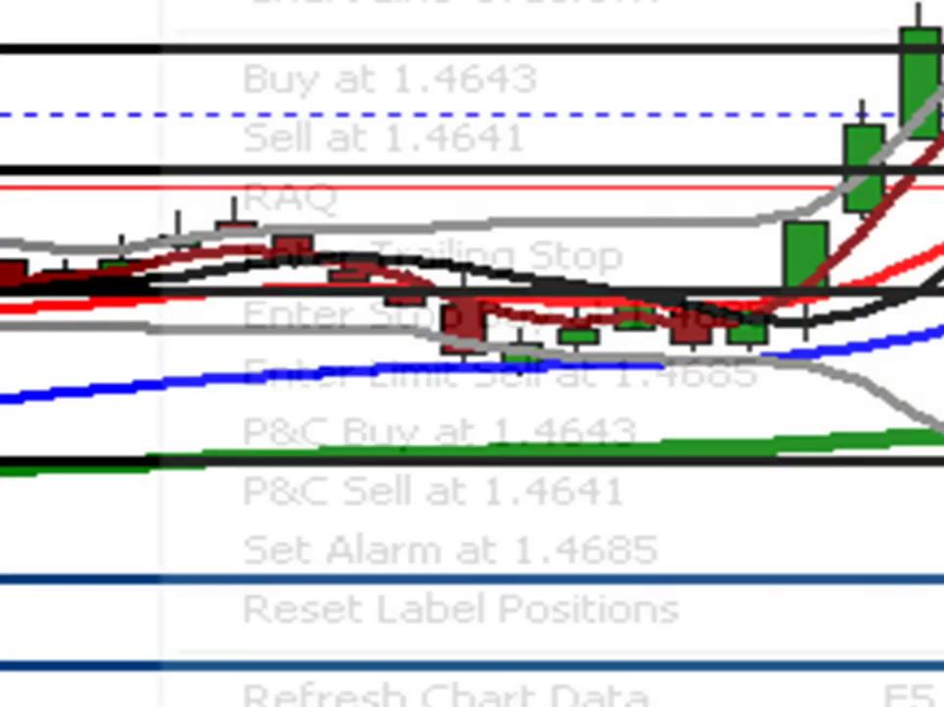
pyautogui.press('Escape')
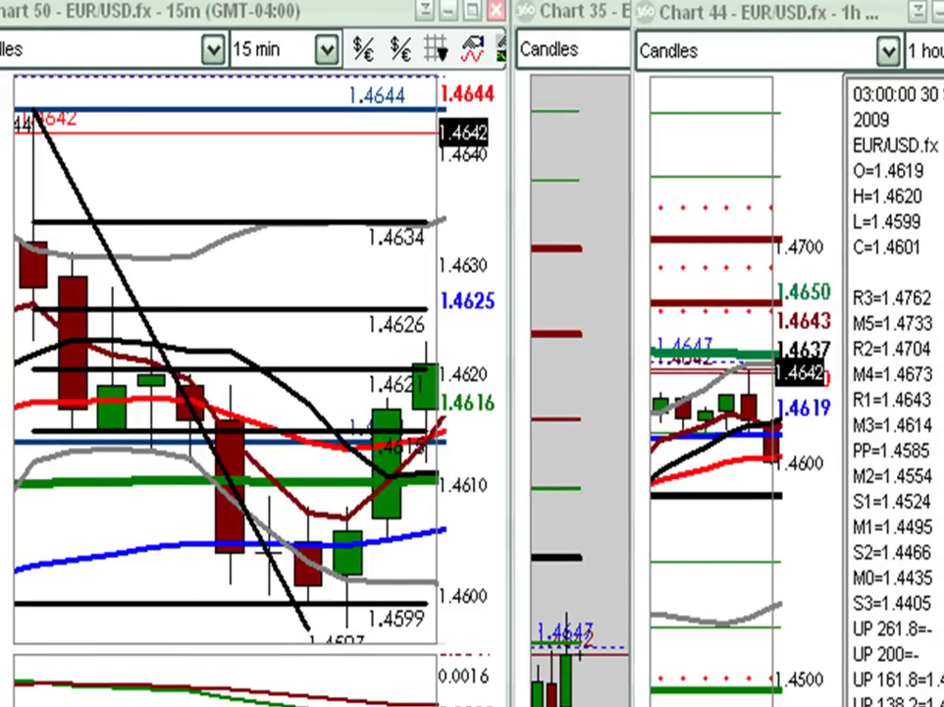
# Advance the hourly EUR/USD chart past the 03:00 and 04:00 candles to examine the latest price action
pyautogui.moveTo(772, 442); pyautogui.dragTo(749, 441)
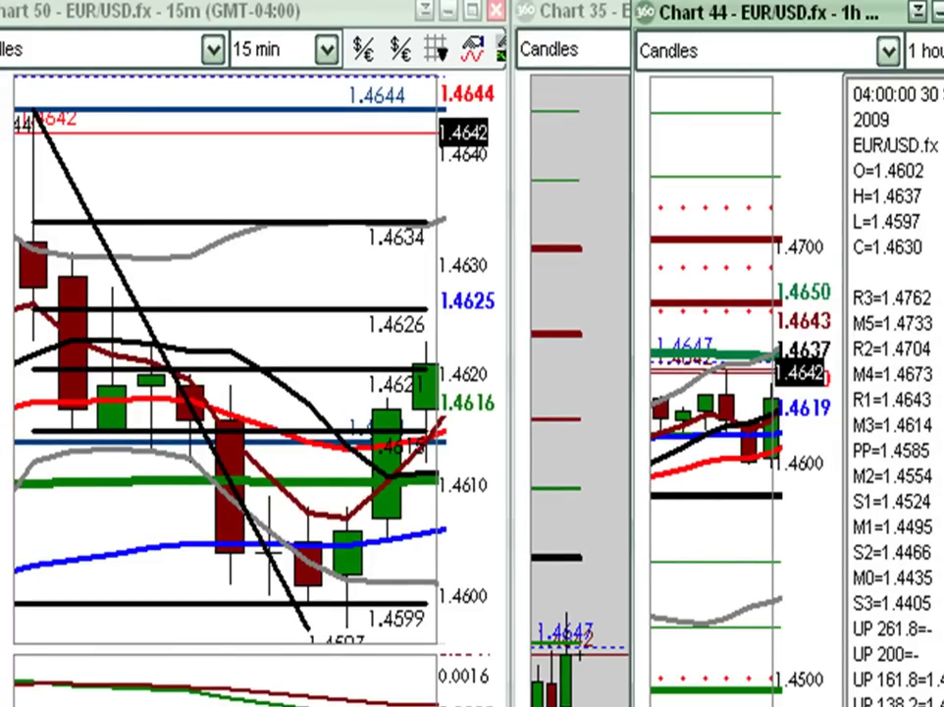
pyautogui.moveTo(772, 326); pyautogui.dragTo(733, 327)
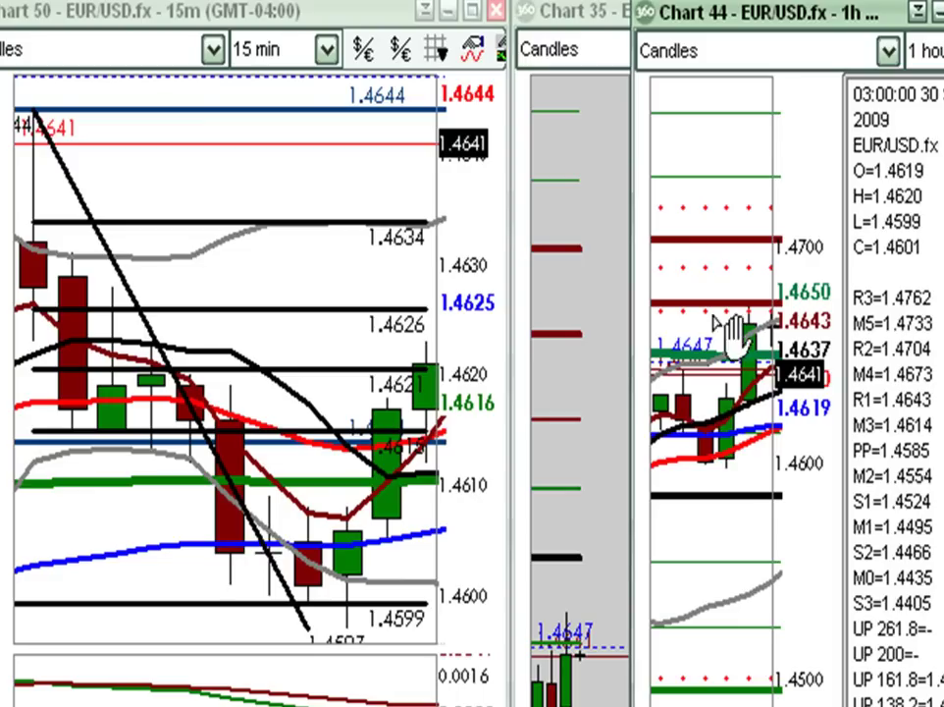
pyautogui.scroll(-2, 712, 392)
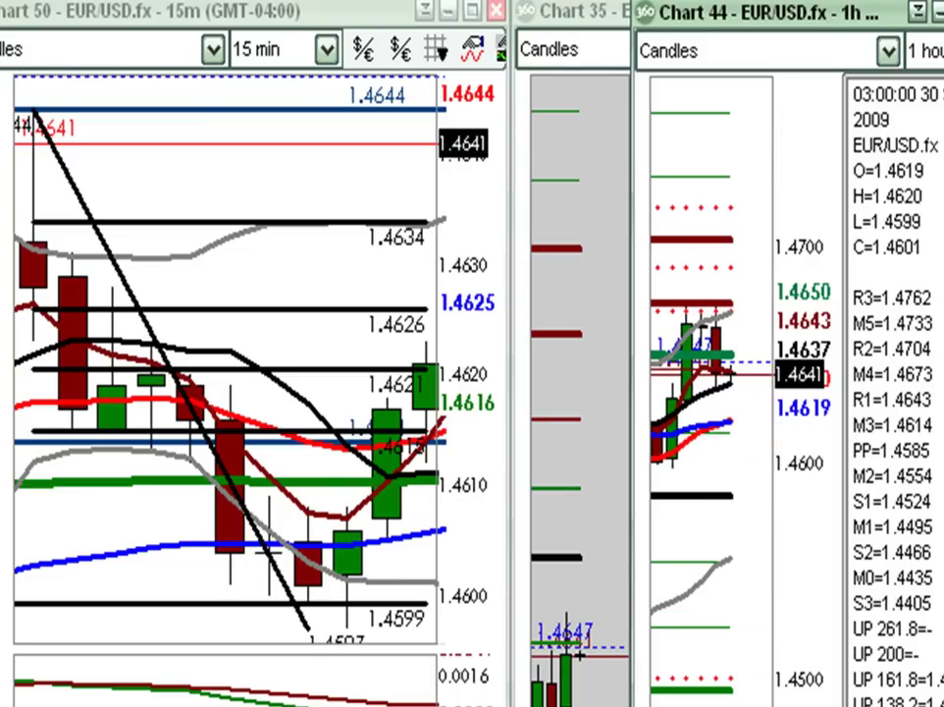
pyautogui.scroll(1, 711, 392)
pyautogui.scroll(2, 711, 392)
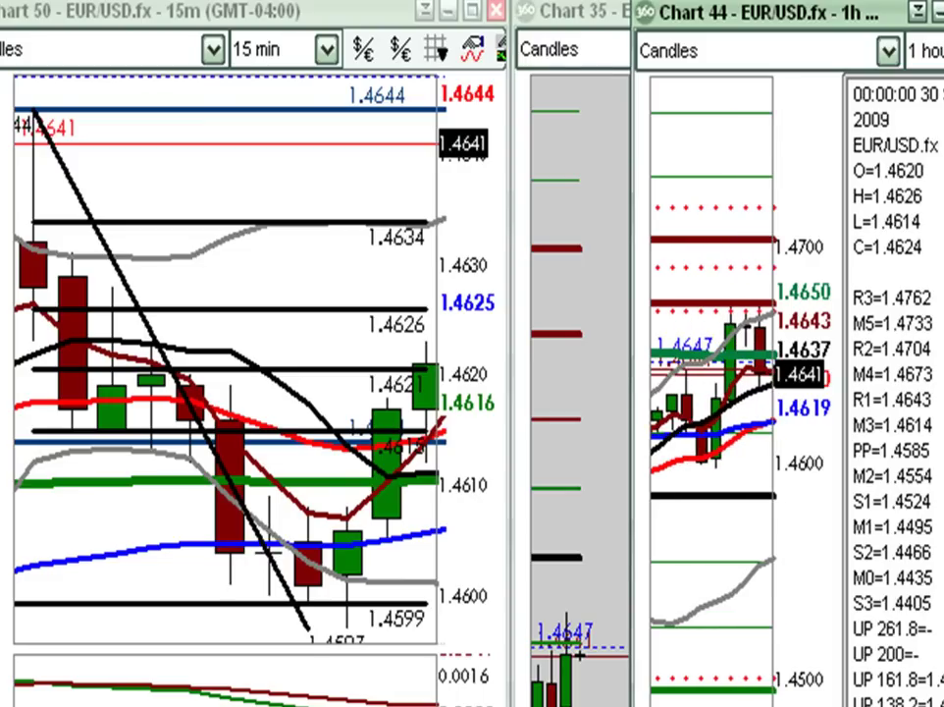
# Remove the Fibonacci retracement between 1.4644 and 1.4597 from the 15-minute EUR/USD chart
pyautogui.click(225, 358)
pyautogui.scroll(-3, 226, 358)
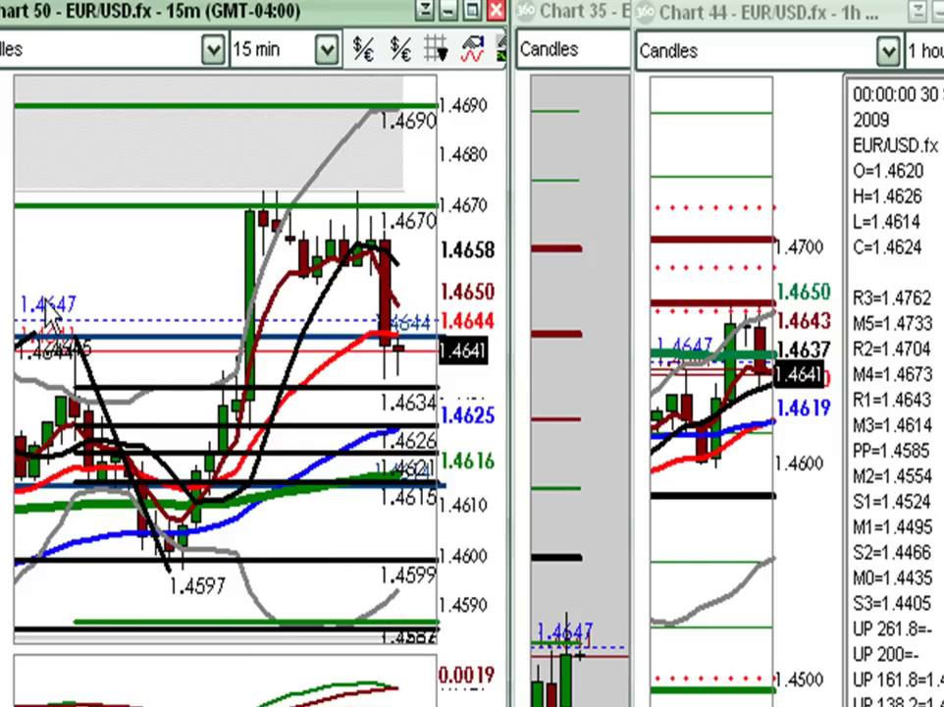
pyautogui.moveTo(77, 341); pyautogui.dragTo(126, 247)
pyautogui.rightClick(127, 247)
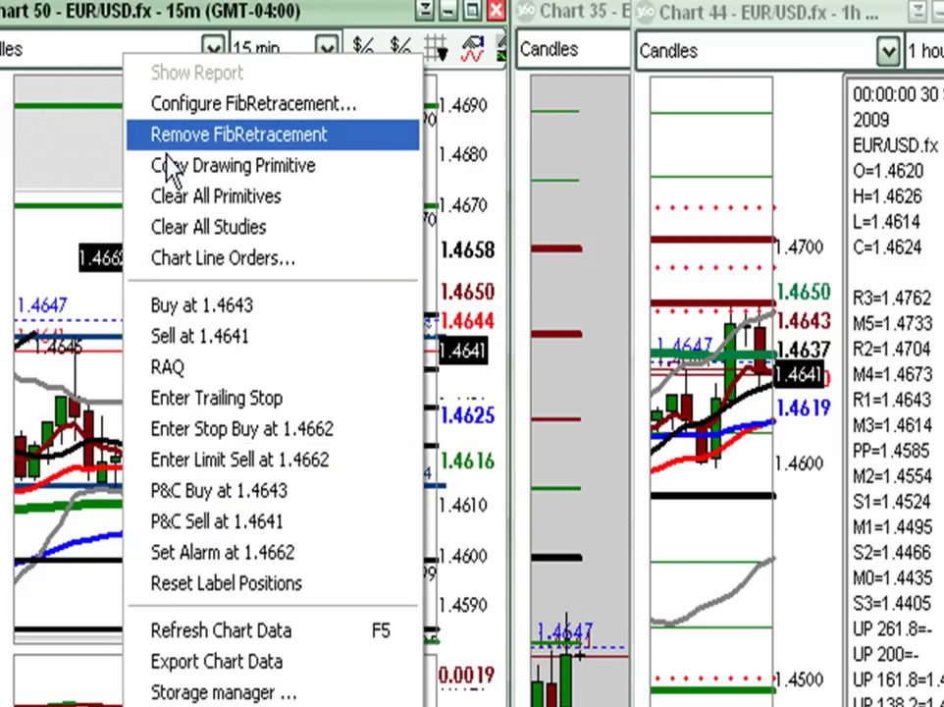
pyautogui.click(167, 137)
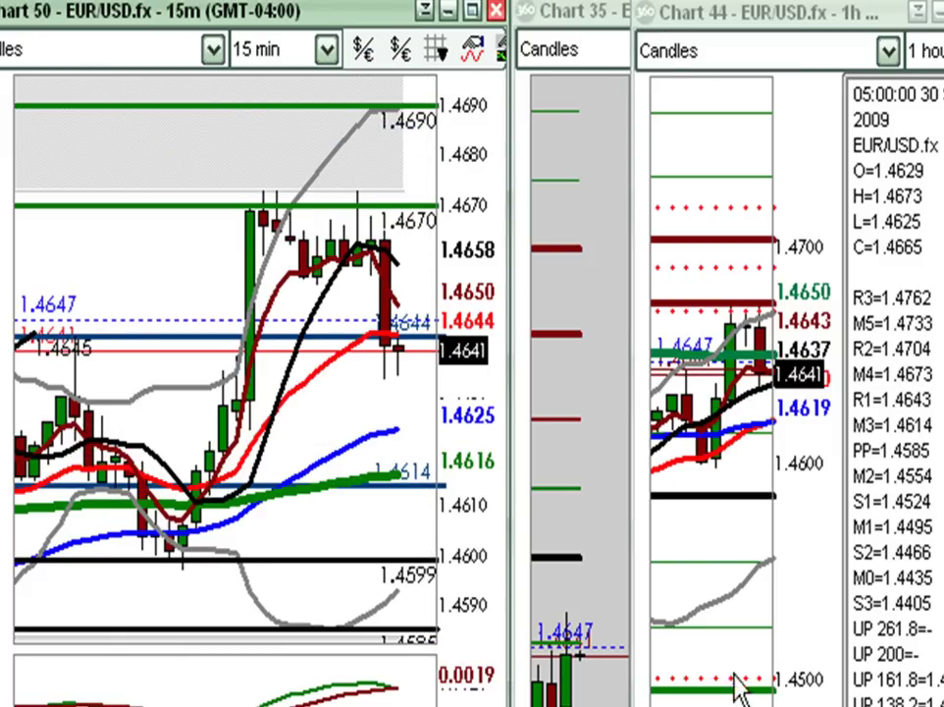
# Examine the 05:00 candle and the latest prices on the hourly chart, and bring up the 4-hour EUR/USD chart
pyautogui.click(730, 393)
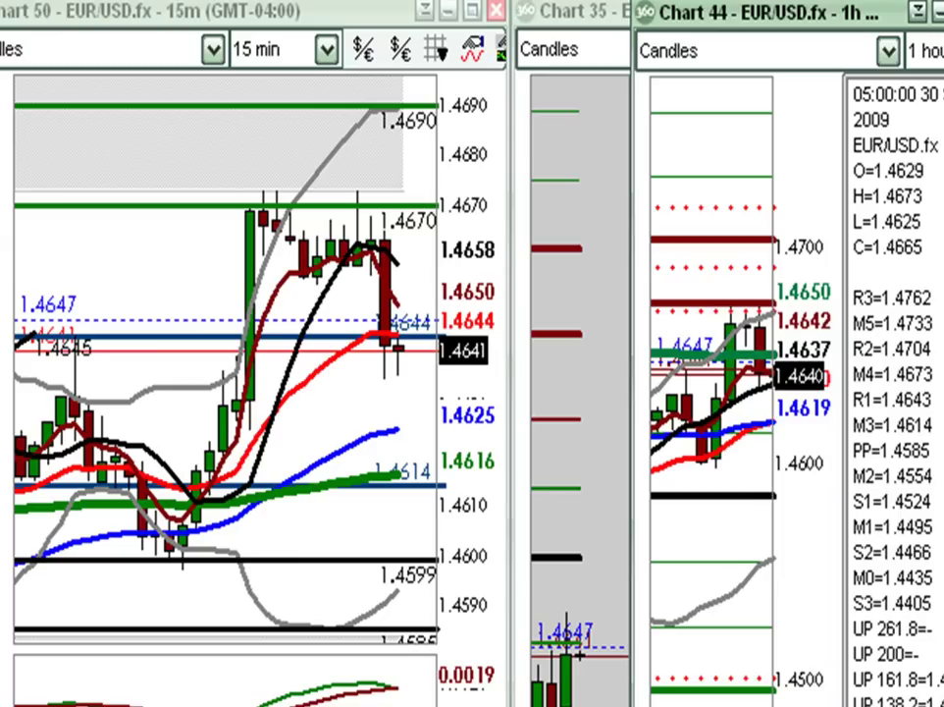
pyautogui.moveTo(731, 392); pyautogui.dragTo(687, 392)
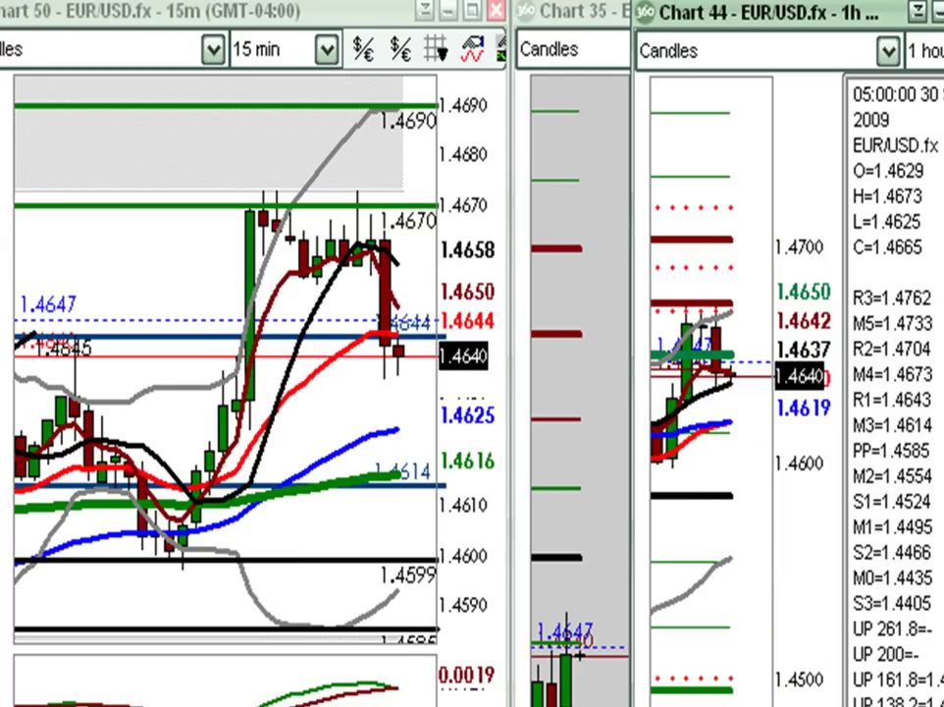
pyautogui.moveTo(943, 208); pyautogui.dragTo(470, 211)
pyautogui.click(721, 200)
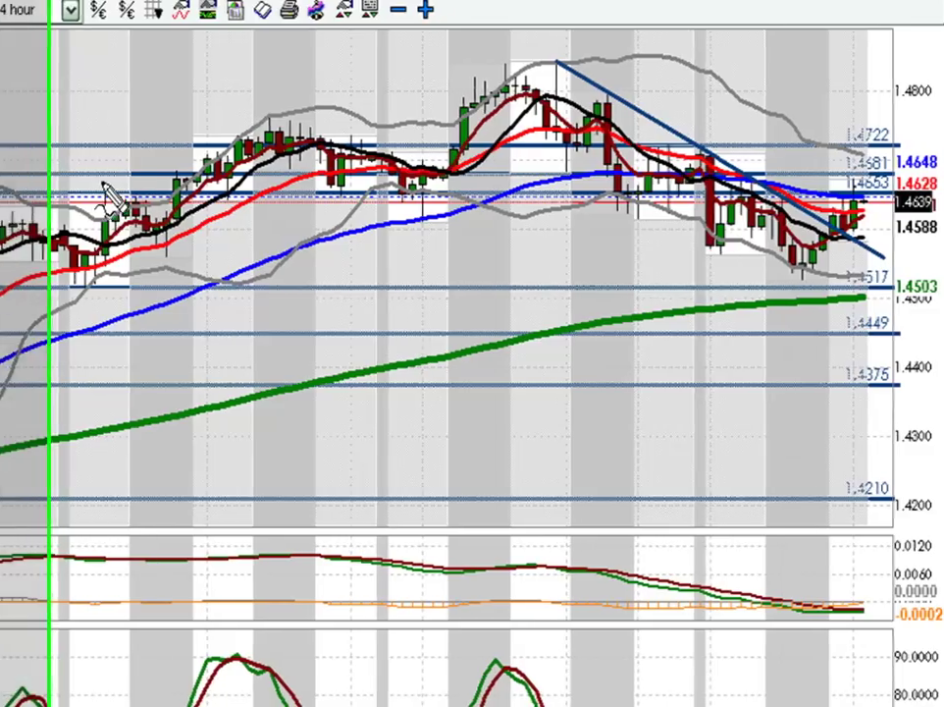
# Circle the price reactions around the 1.4653 level in blue across the 4-hour EUR/USD chart and highlight the level at the latest candles
pyautogui.moveTo(238, 184); pyautogui.dragTo(249, 183)
pyautogui.moveTo(78, 208); pyautogui.dragTo(91, 185)
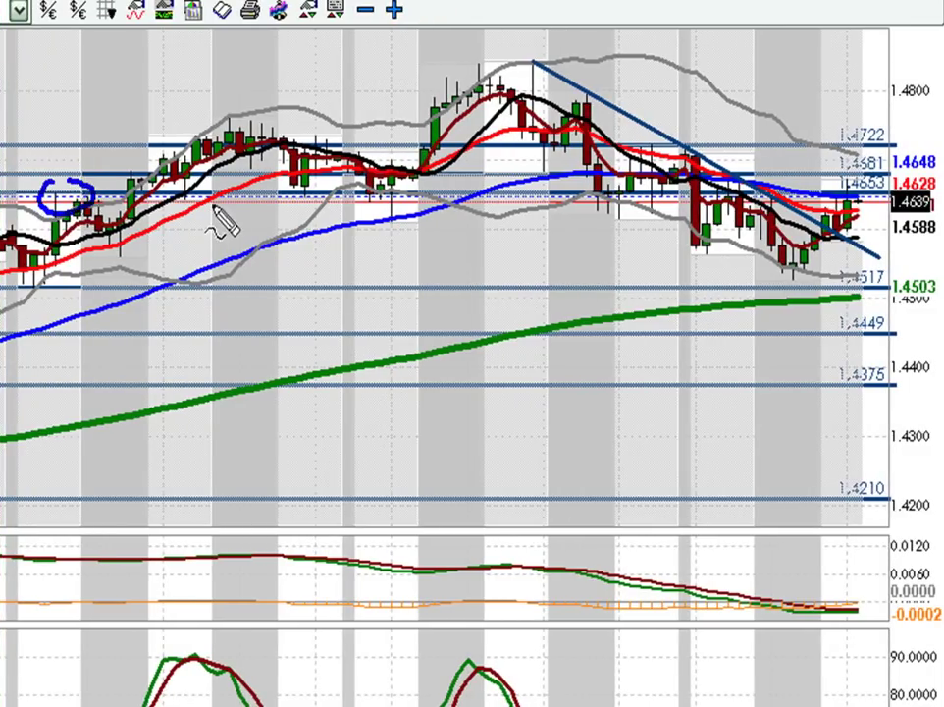
pyautogui.moveTo(192, 204); pyautogui.dragTo(196, 196)
pyautogui.moveTo(312, 206)
pyautogui.mouseDown()
pyautogui.moveTo(319, 195)
pyautogui.moveTo(390, 190)
pyautogui.mouseUp()
pyautogui.moveTo(654, 194)
pyautogui.mouseDown()
pyautogui.moveTo(611, 242)
pyautogui.moveTo(692, 211)
pyautogui.mouseUp()
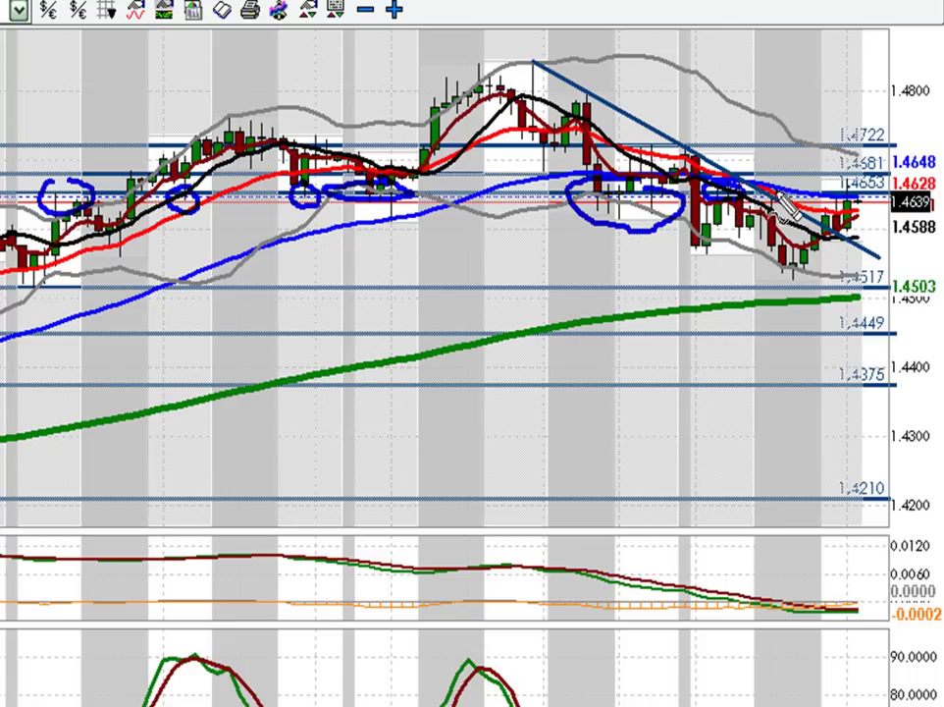
pyautogui.moveTo(836, 190)
pyautogui.mouseDown()
pyautogui.moveTo(893, 190)
pyautogui.moveTo(847, 193)
pyautogui.mouseUp()
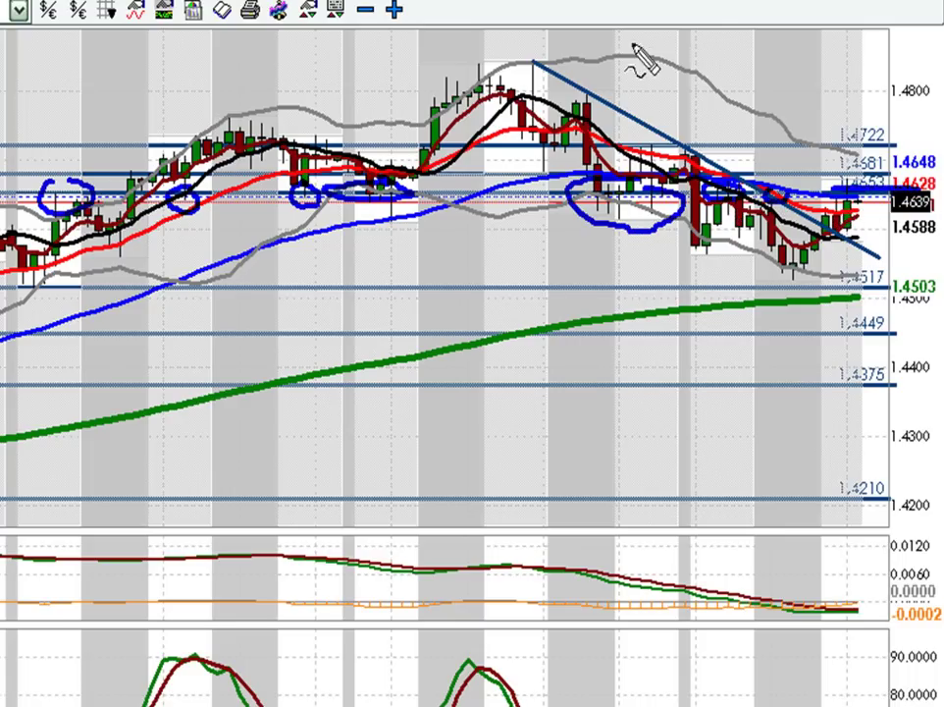
# Trace the rise from the low above 1.4517 to 1.4653, the pullback and the rebound with green arrows, and clear the annotations
pyautogui.moveTo(789, 273); pyautogui.dragTo(850, 206)
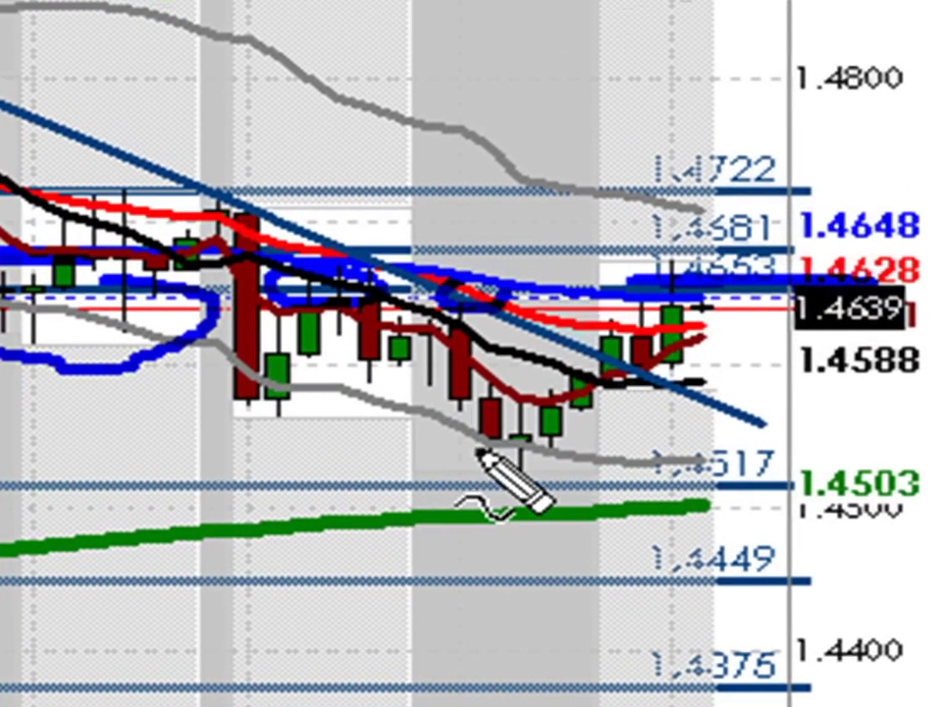
pyautogui.moveTo(474, 472)
pyautogui.mouseDown()
pyautogui.moveTo(643, 274)
pyautogui.moveTo(640, 290)
pyautogui.moveTo(671, 373)
pyautogui.moveTo(709, 279)
pyautogui.mouseUp()
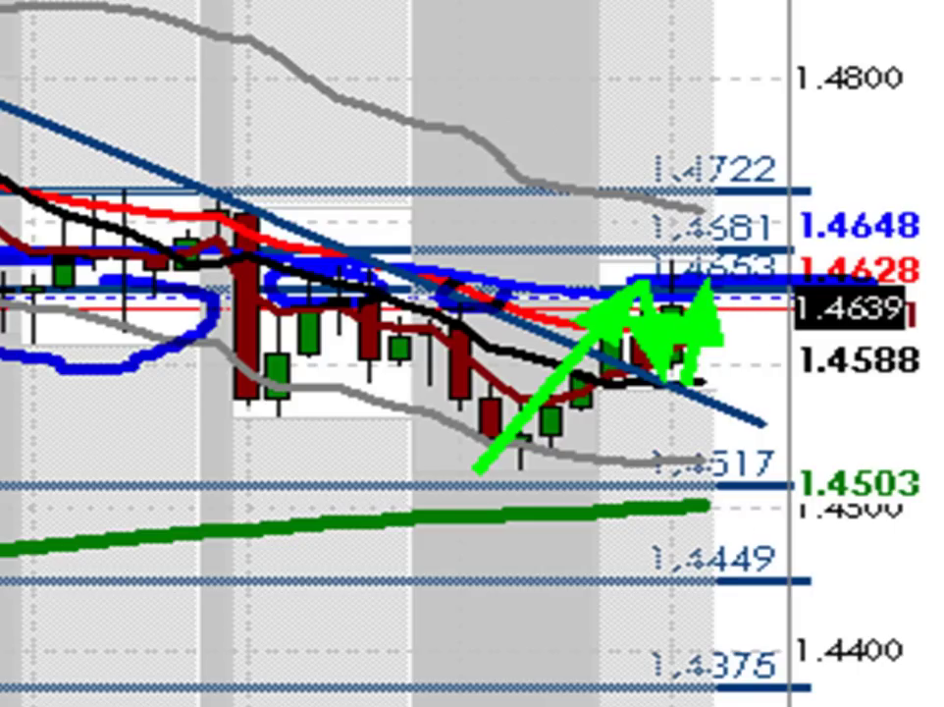
pyautogui.press('Escape')
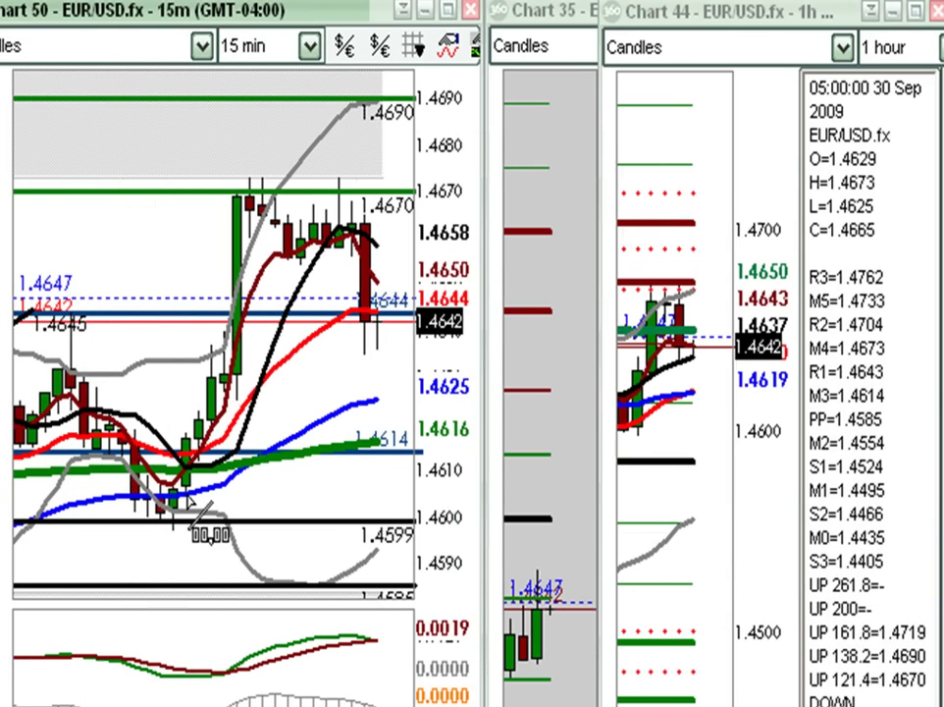
# Measure the 15-minute rally to its peak from the swing low and from the large green candle's low, and remove the measuring line
pyautogui.moveTo(174, 511); pyautogui.dragTo(249, 180)
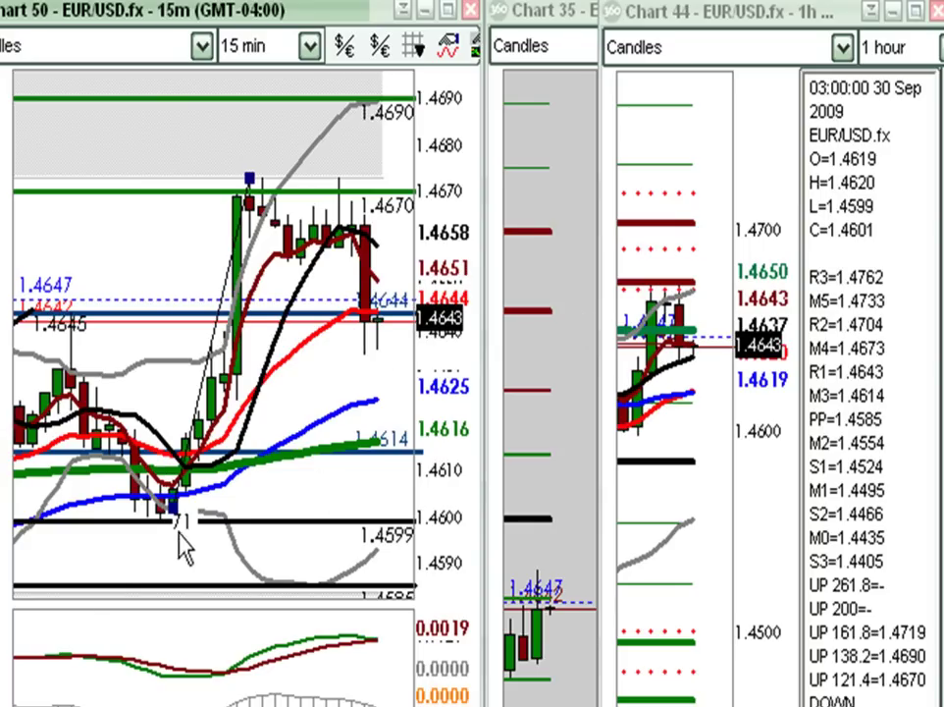
pyautogui.moveTo(199, 506); pyautogui.dragTo(240, 398)
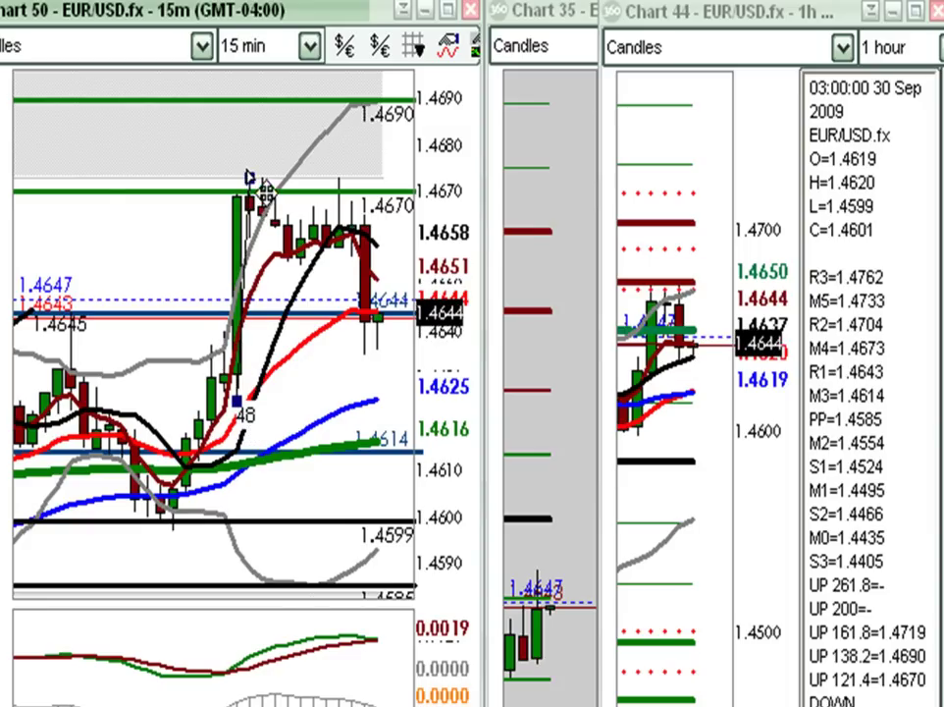
pyautogui.moveTo(253, 422); pyautogui.dragTo(143, 354)
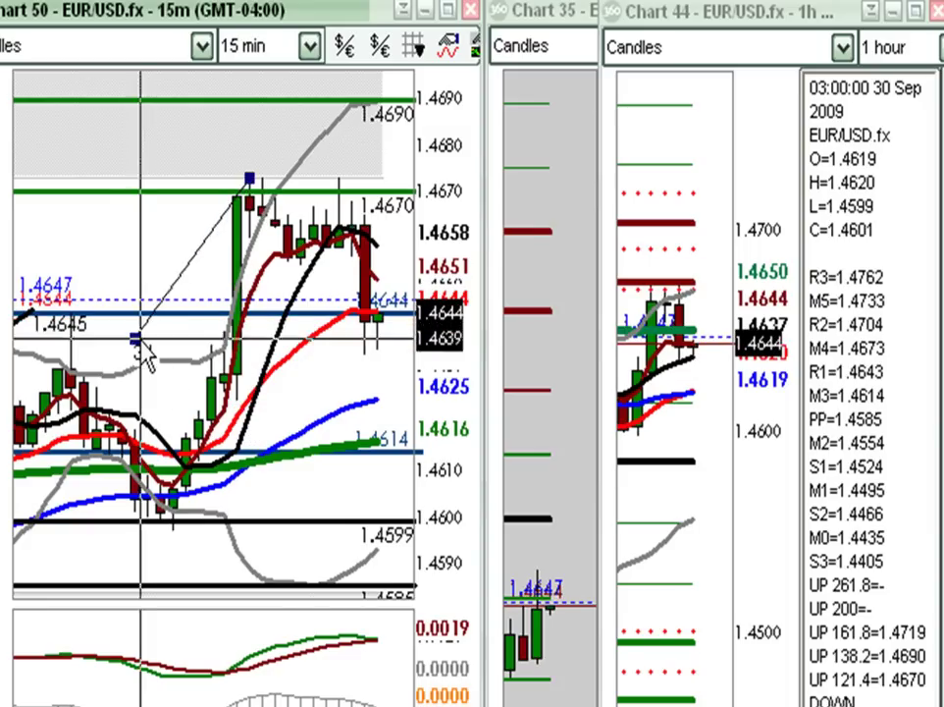
pyautogui.rightClick(143, 355)
pyautogui.click(232, 125)
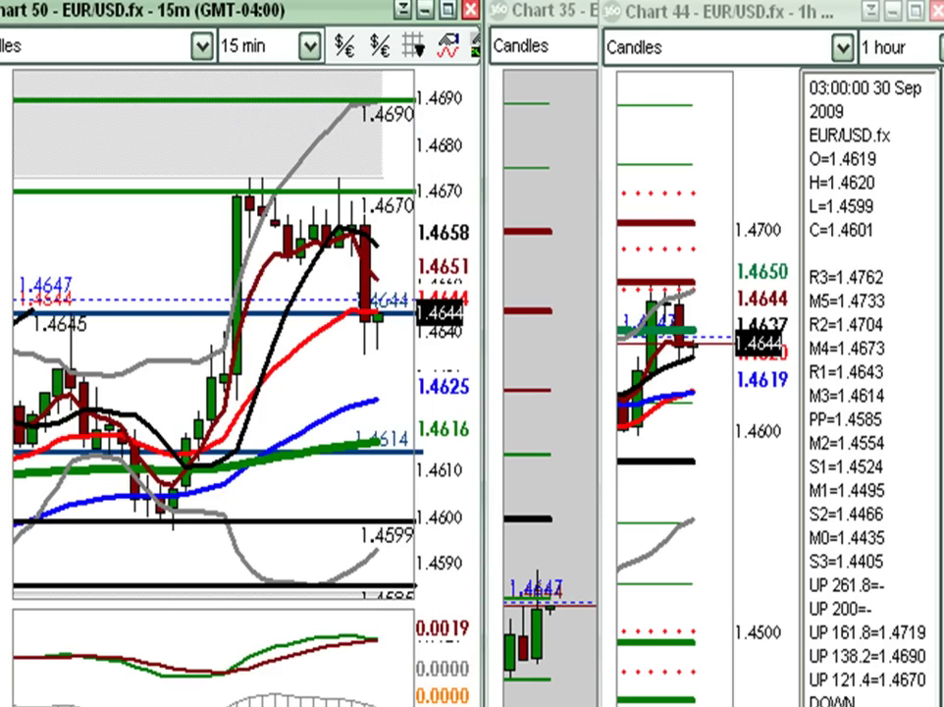